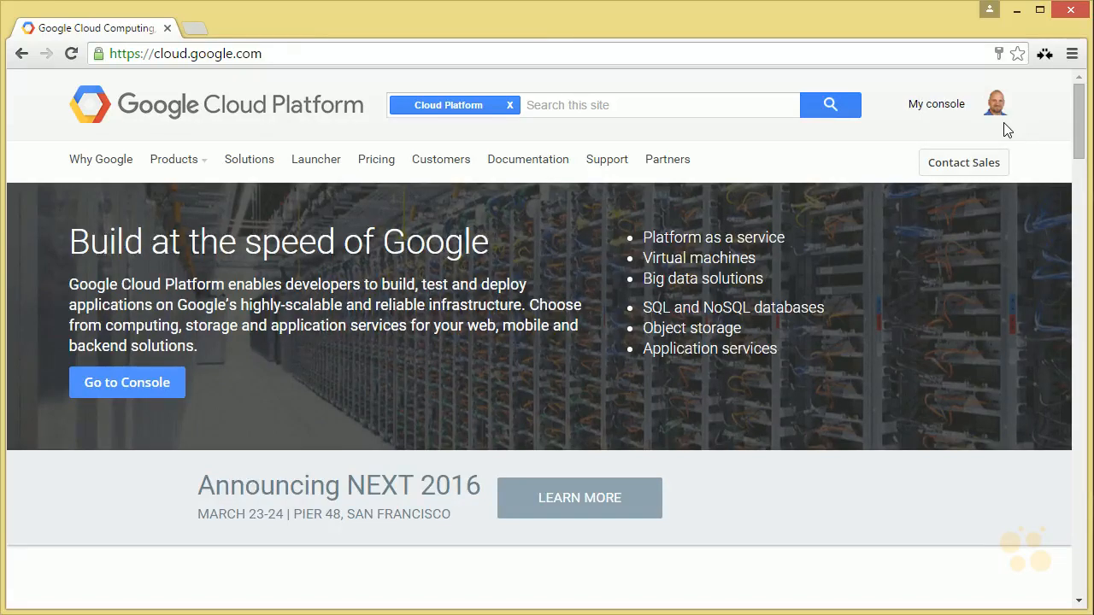
Open the cloud console and check the list of available projects, keeping GCPNuggets selected.
{"action": "left_click", "coordinate": [934, 105]}
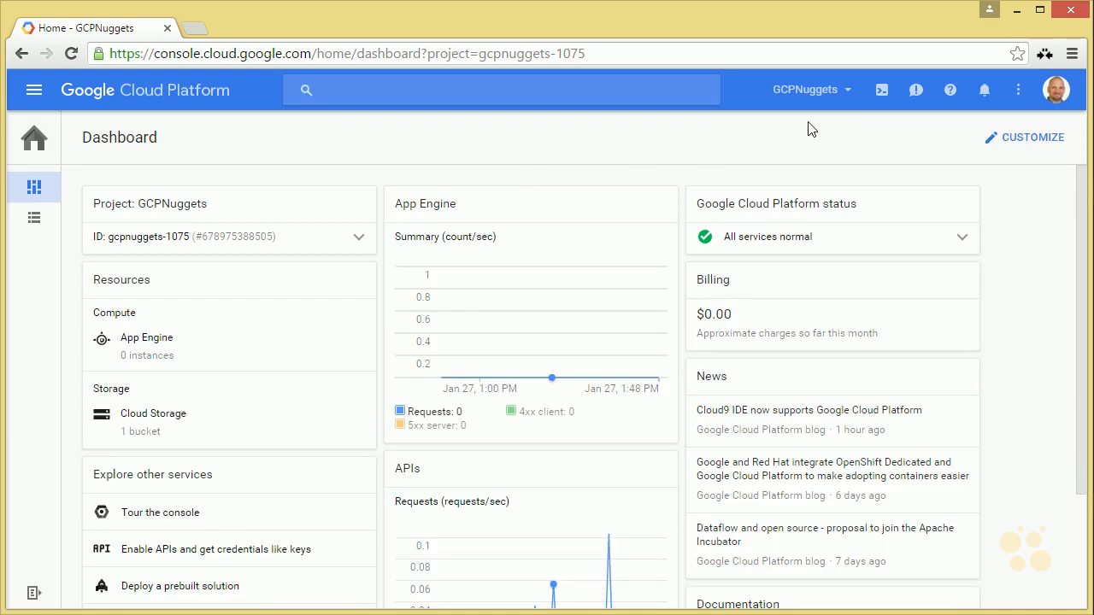
{"action": "left_click", "coordinate": [846, 92]}
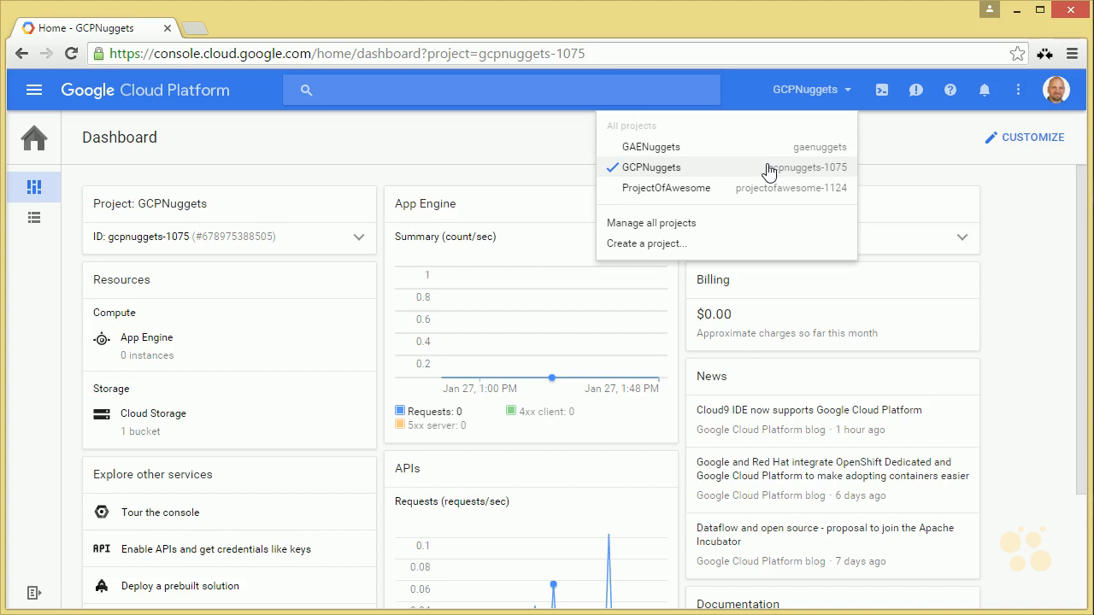
{"action": "left_click", "coordinate": [509, 150]}
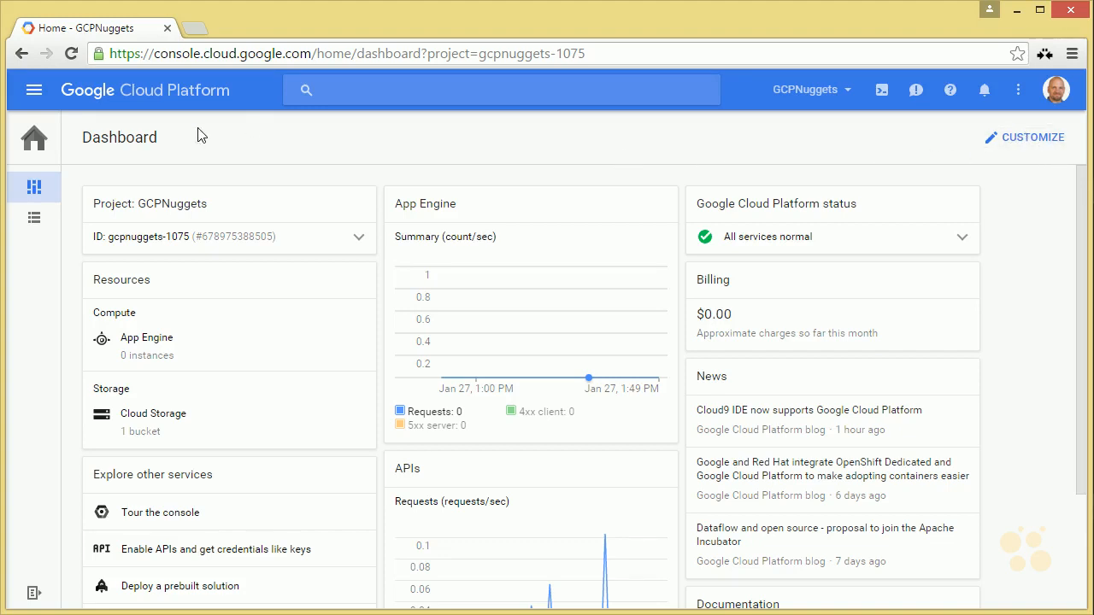
Pin Cloud Launcher from the products and services list to the console's header bar.
{"action": "left_click", "coordinate": [419, 96]}
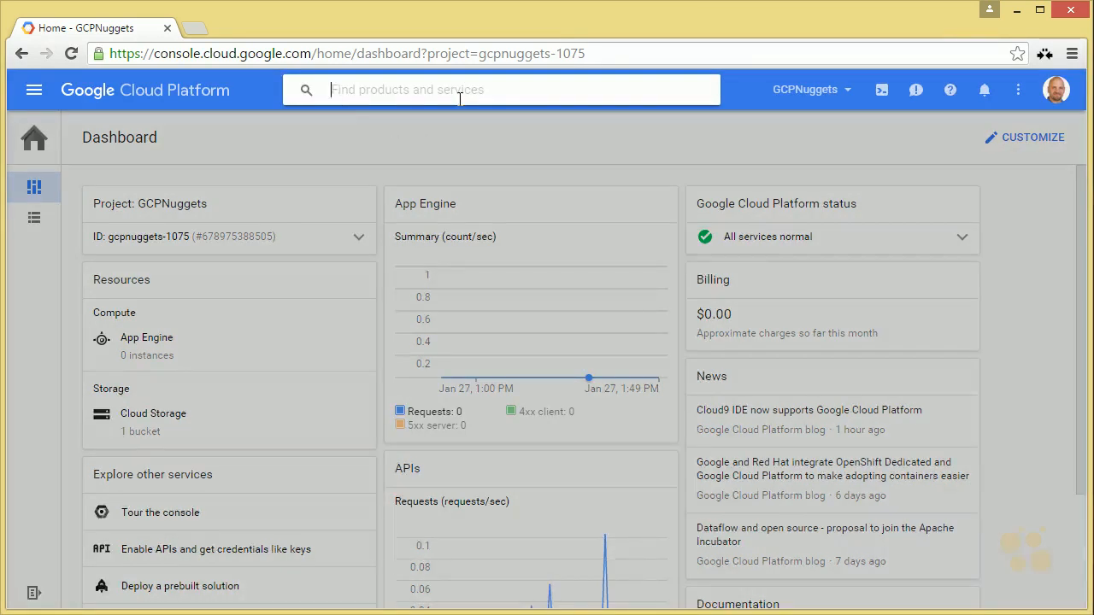
{"action": "left_click", "coordinate": [35, 100]}
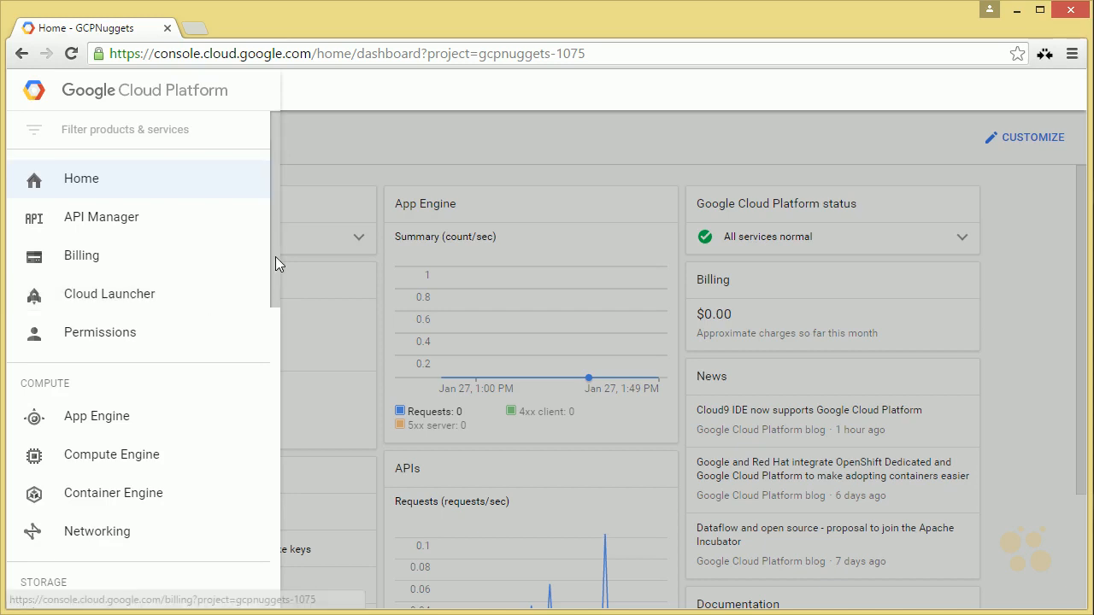
{"action": "left_click_drag", "start_coordinate": [275, 260], "coordinate": [276, 210]}
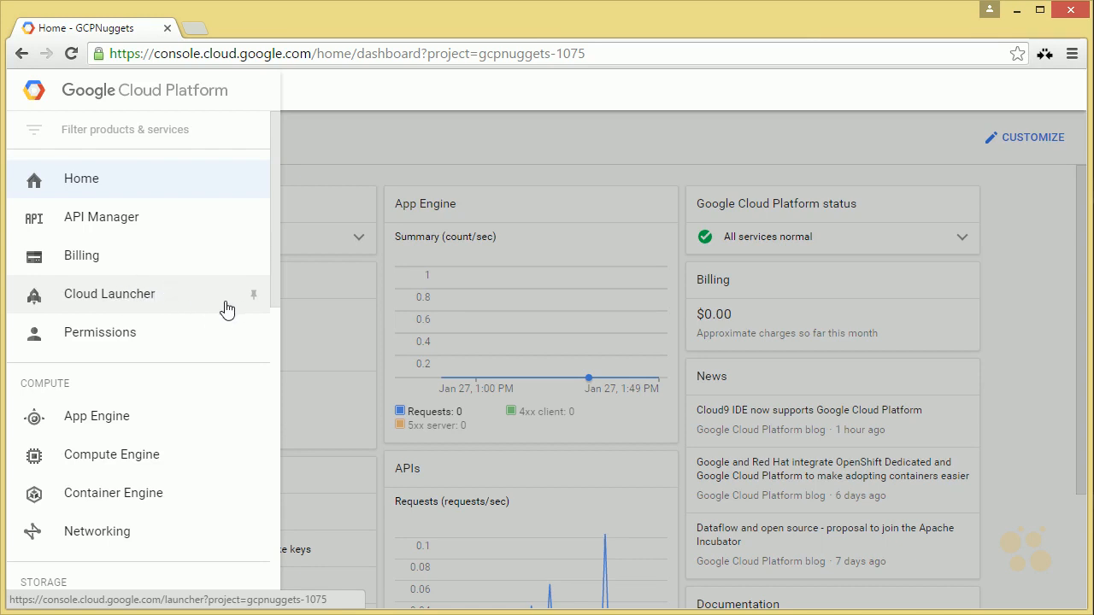
{"action": "left_click", "coordinate": [253, 297]}
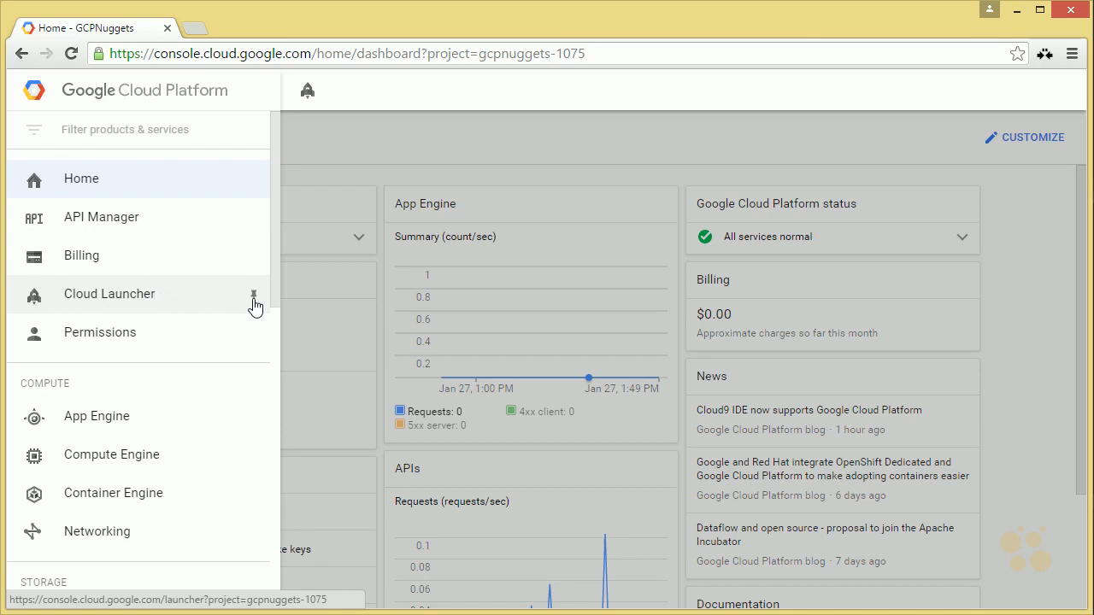
{"action": "left_click", "coordinate": [323, 143]}
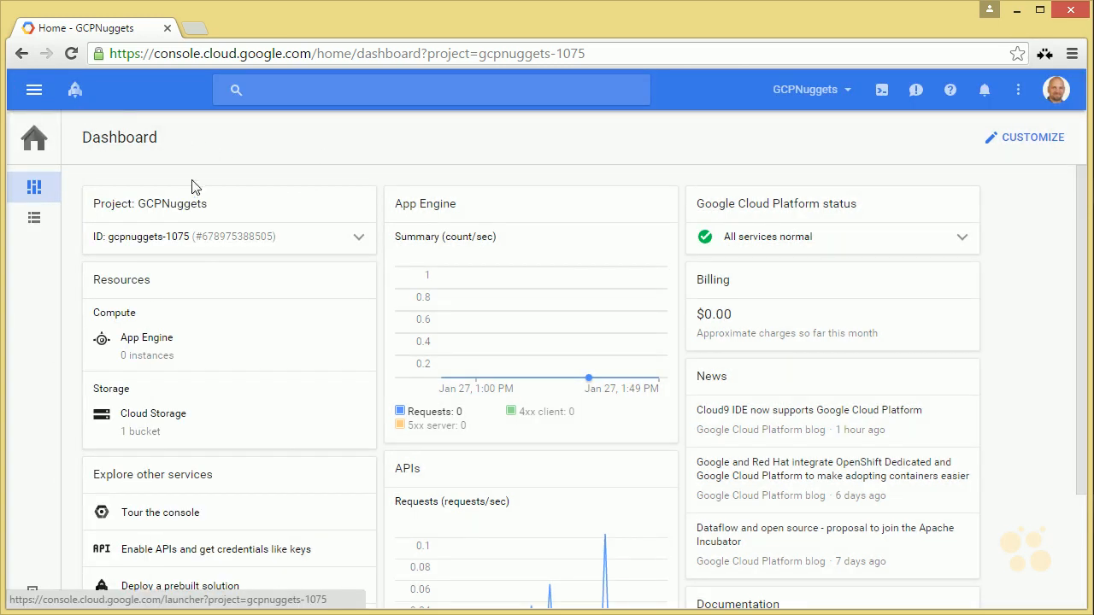
Open the pinned Cloud Launcher and look through the full list of solutions, expanding it beyond the featured ones.
{"action": "mouse_move", "coordinate": [51, 172]}
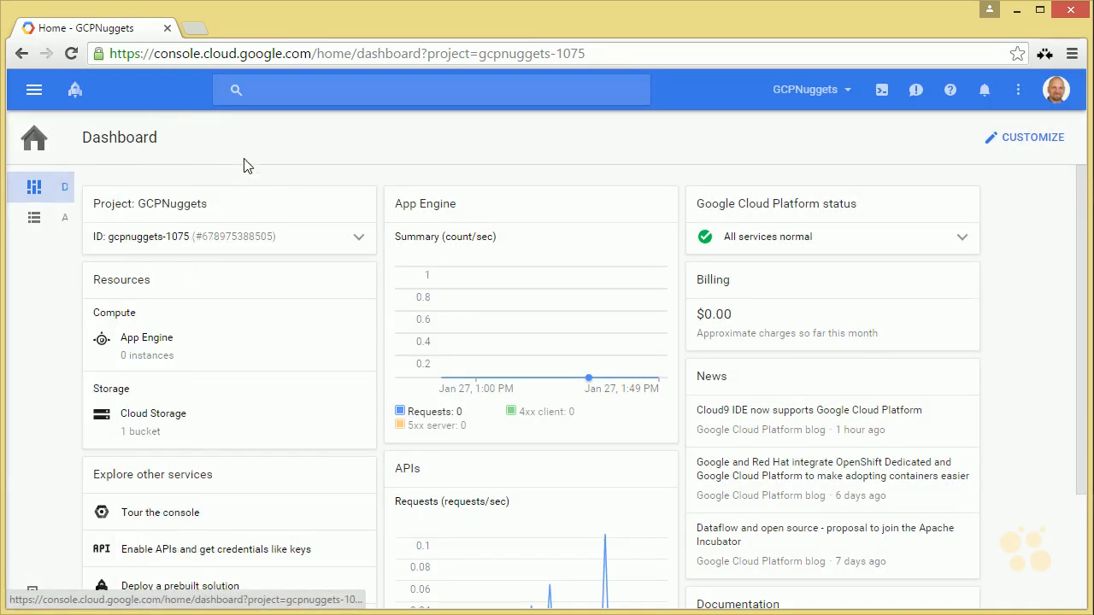
{"action": "left_click", "coordinate": [75, 100]}
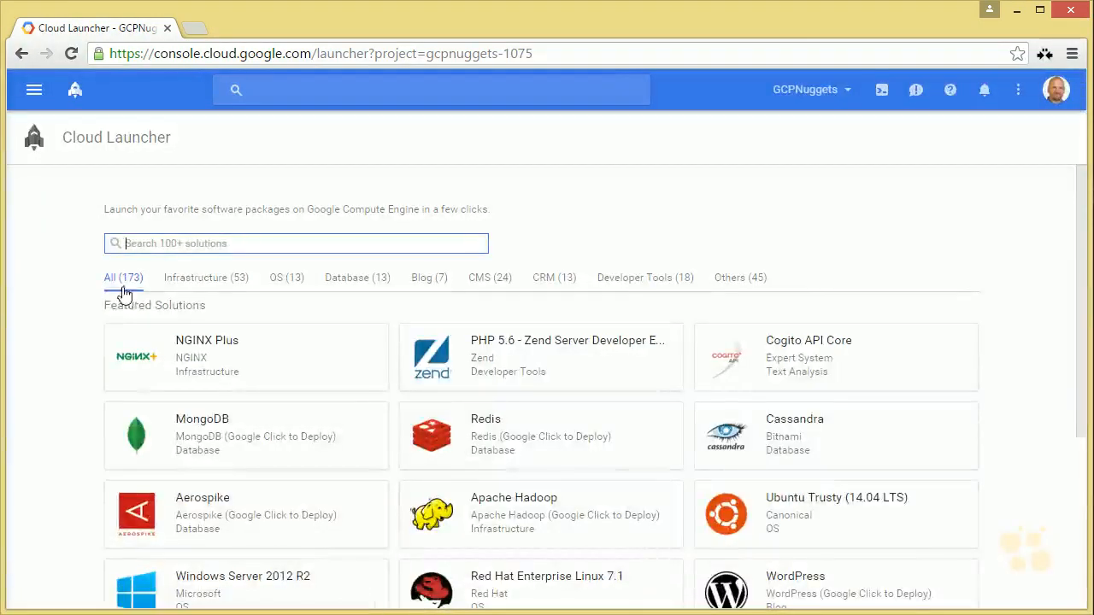
{"action": "scroll", "coordinate": [89, 355], "scroll_direction": "down", "scroll_amount": 1}
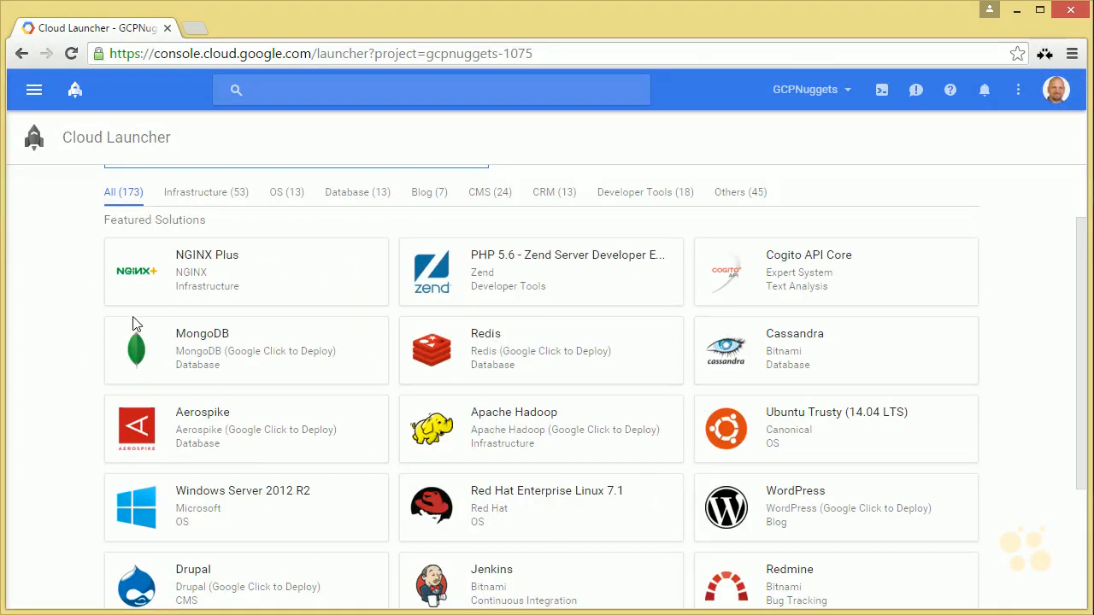
{"action": "scroll", "coordinate": [45, 345], "scroll_direction": "down", "scroll_amount": 2}
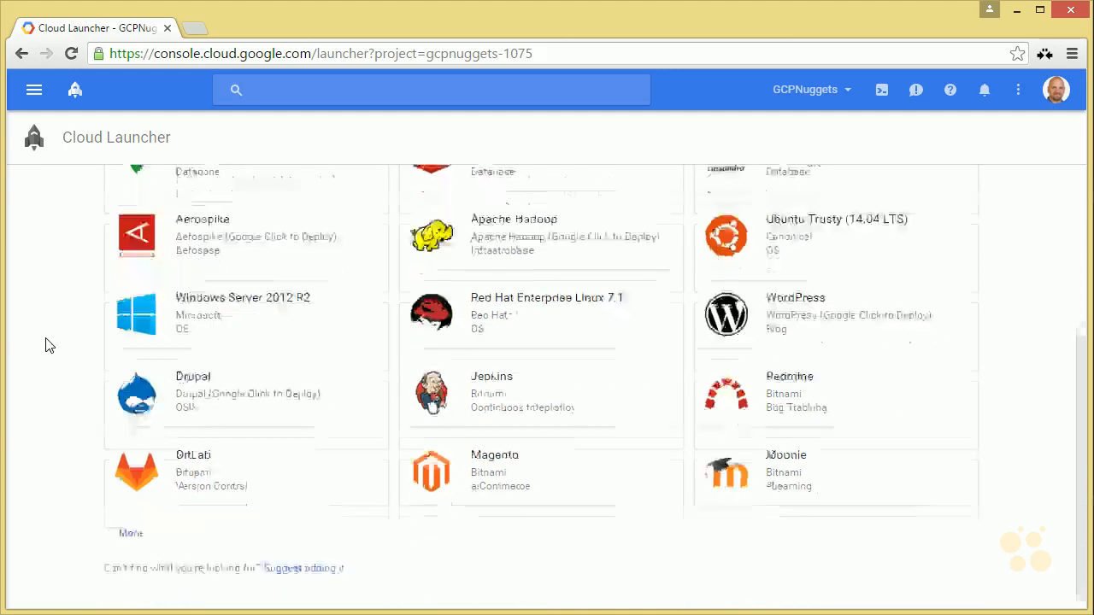
{"action": "left_click", "coordinate": [112, 531]}
{"action": "scroll", "coordinate": [38, 435], "scroll_direction": "down", "scroll_amount": 5}
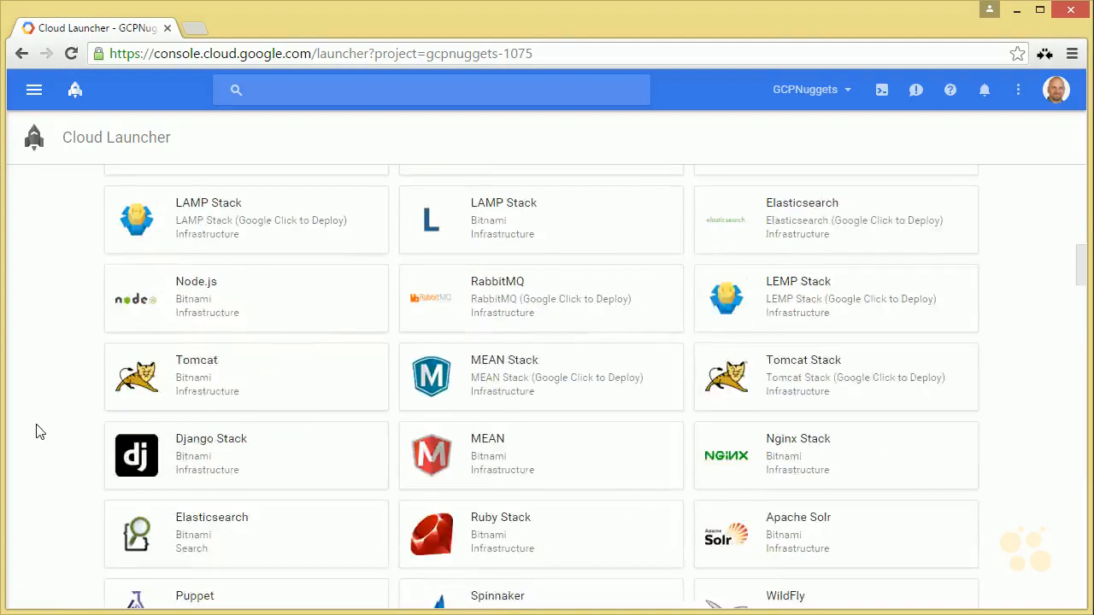
{"action": "scroll", "coordinate": [38, 431], "scroll_direction": "up", "scroll_amount": 10}
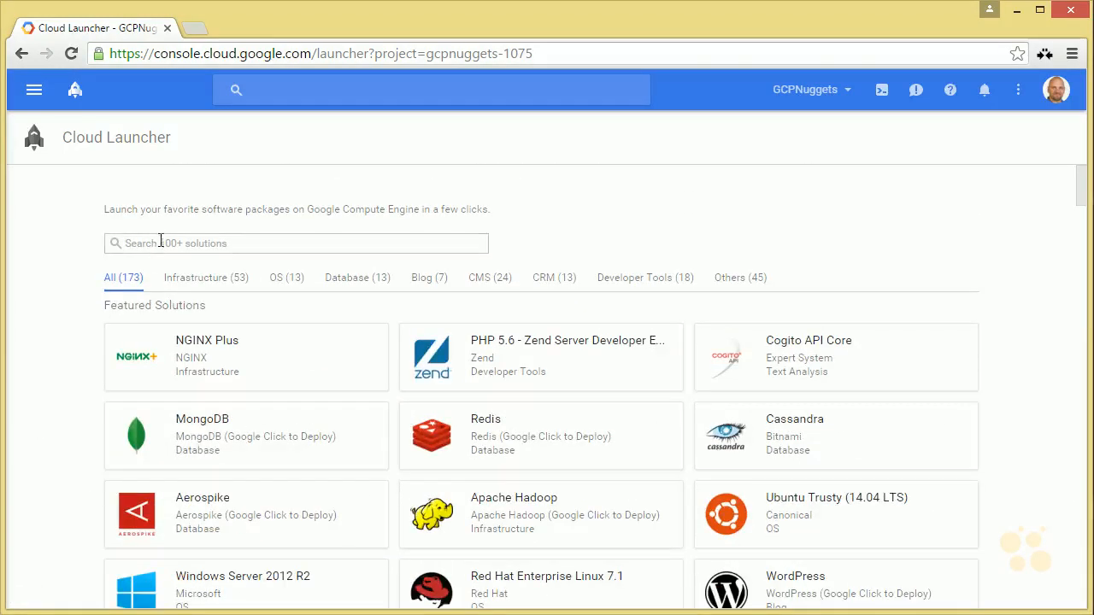
Browse the solutions in the Infrastructure, OS and Database categories, ending on Infrastructure.
{"action": "left_click", "coordinate": [188, 282]}
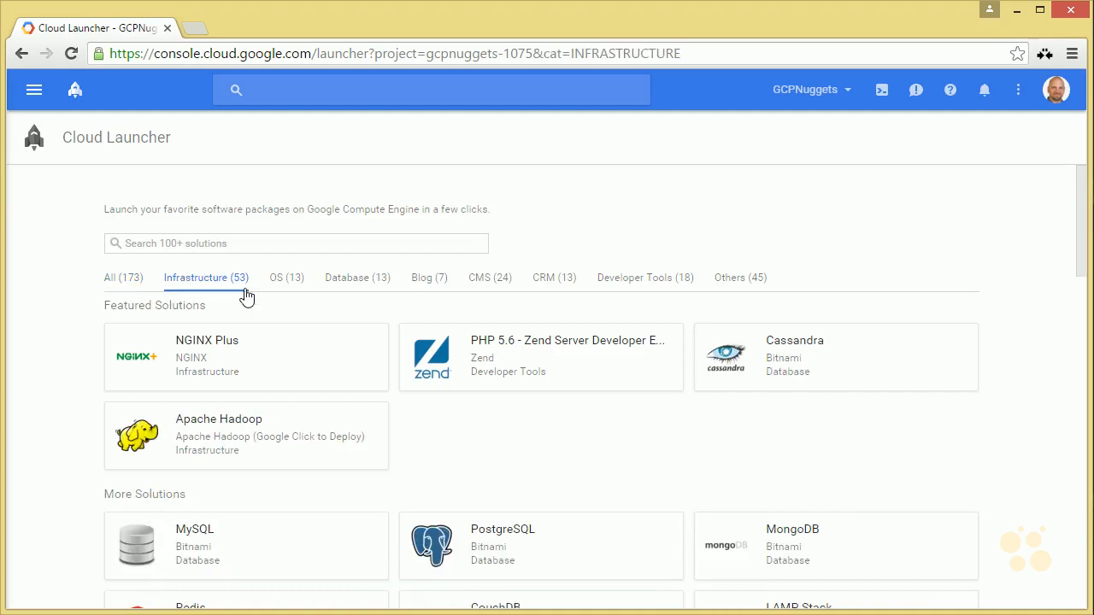
{"action": "left_click", "coordinate": [286, 282]}
{"action": "left_click", "coordinate": [363, 280]}
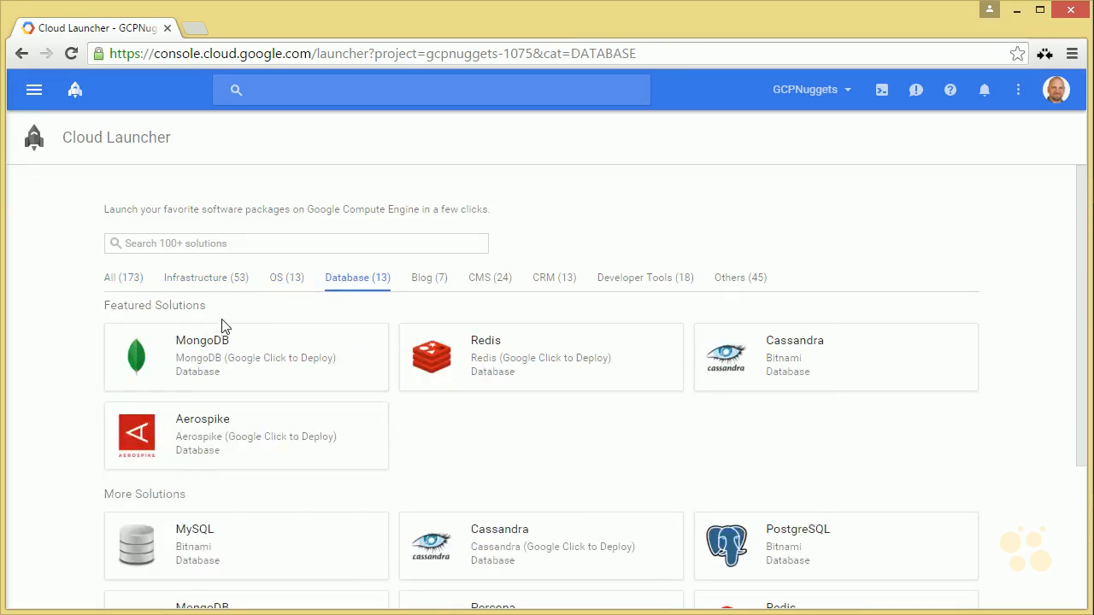
{"action": "left_click", "coordinate": [233, 282]}
{"action": "scroll", "coordinate": [51, 373], "scroll_direction": "down", "scroll_amount": 4}
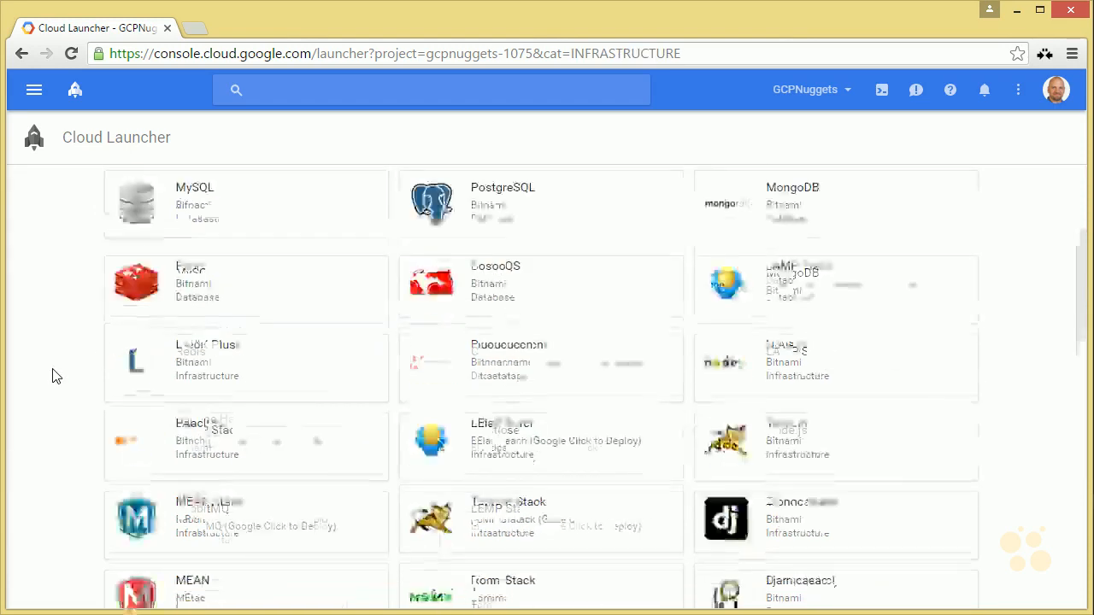
{"action": "scroll", "coordinate": [51, 373], "scroll_direction": "up", "scroll_amount": 4}
Search the solutions for "lamp" and open the Google Click to Deploy version of LAMP Stack.
{"action": "left_click", "coordinate": [140, 244]}
{"action": "type", "text": "lamp"}
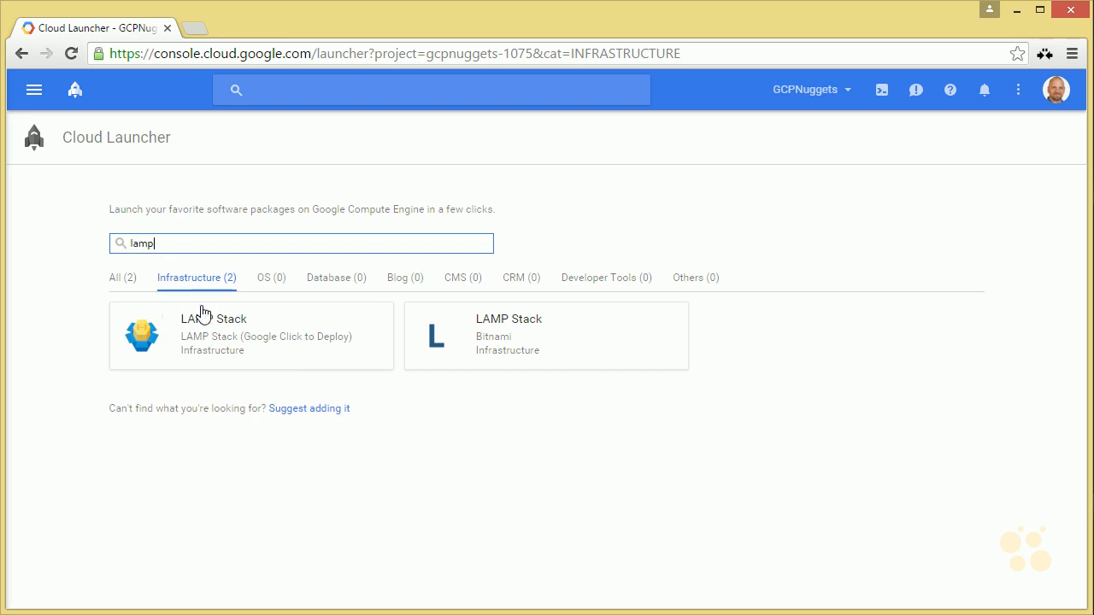
{"action": "left_click", "coordinate": [332, 362]}
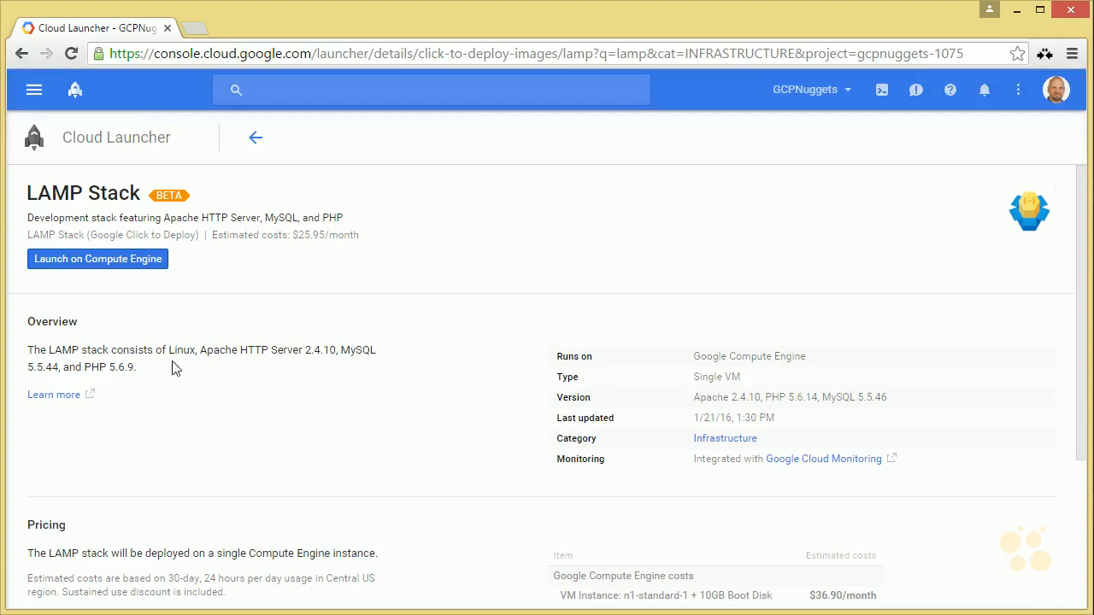
Review the LAMP Stack's overview details, including the platform it runs on and its component versions.
{"action": "left_click_drag", "start_coordinate": [697, 357], "coordinate": [813, 362]}
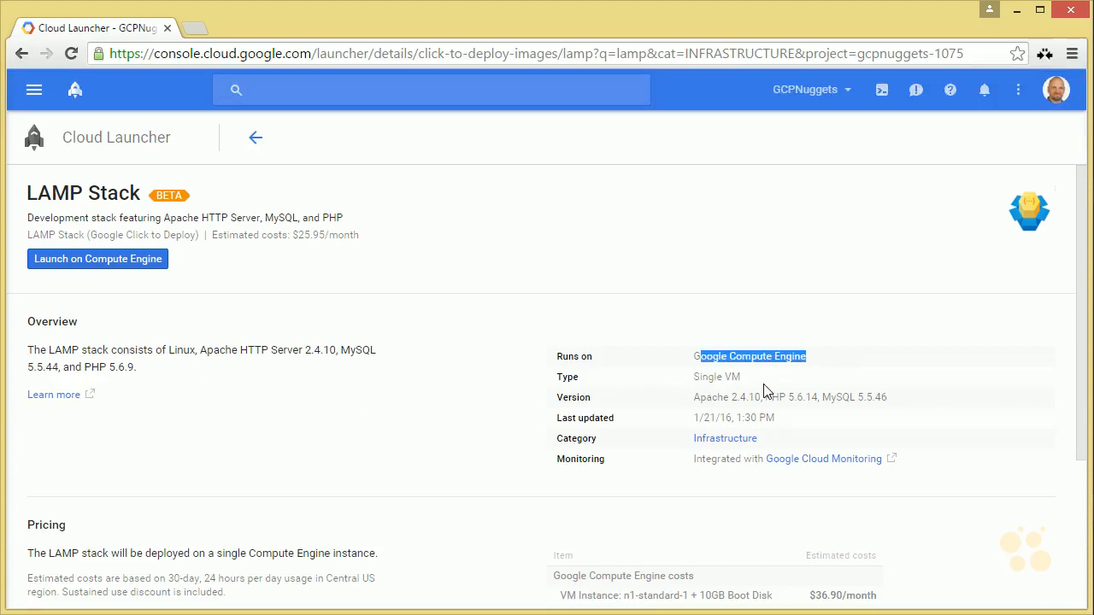
{"action": "left_click", "coordinate": [763, 384]}
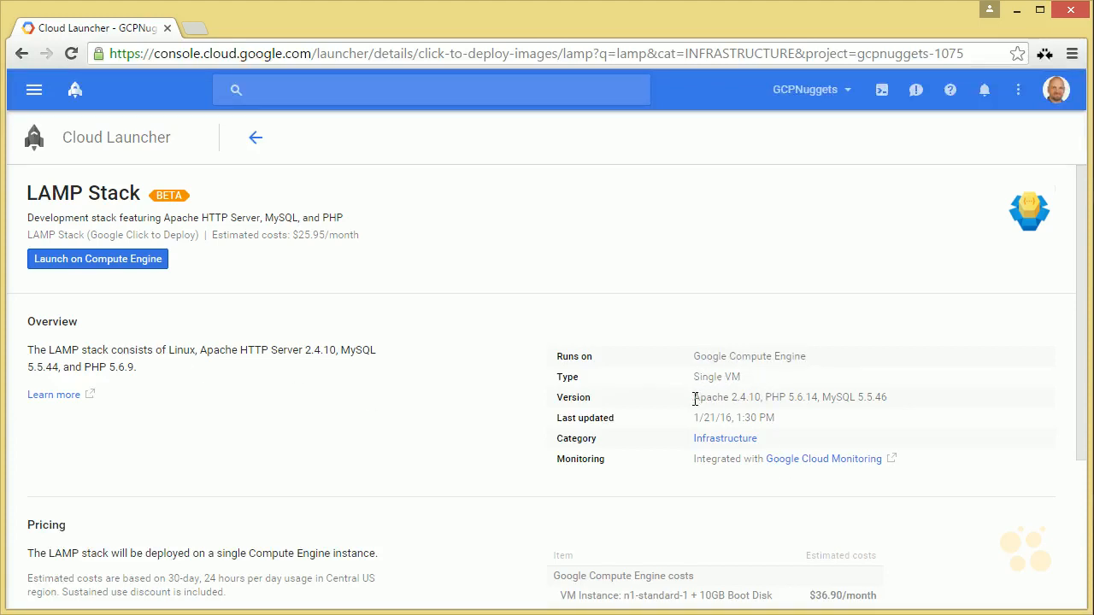
{"action": "left_click_drag", "start_coordinate": [695, 398], "coordinate": [895, 399]}
{"action": "left_click", "coordinate": [870, 417]}
Examine the LAMP Stack's pricing section, covering the usage basis, VM instance type, sustained use discount and monthly total.
{"action": "scroll", "coordinate": [380, 393], "scroll_direction": "down", "scroll_amount": 3}
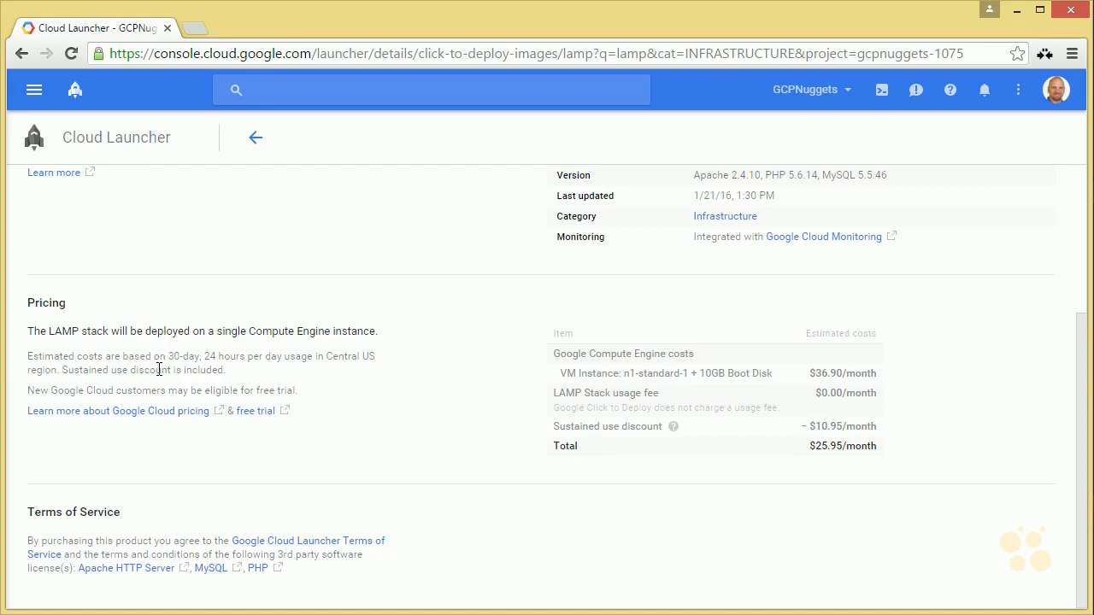
{"action": "left_click_drag", "start_coordinate": [174, 356], "coordinate": [313, 357]}
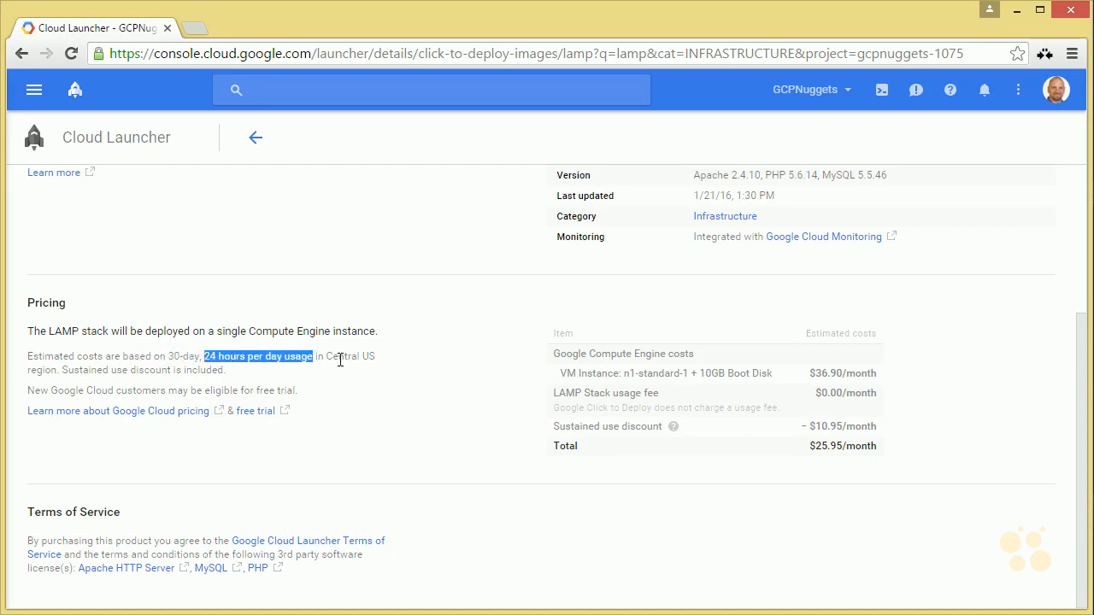
{"action": "left_click", "coordinate": [384, 385]}
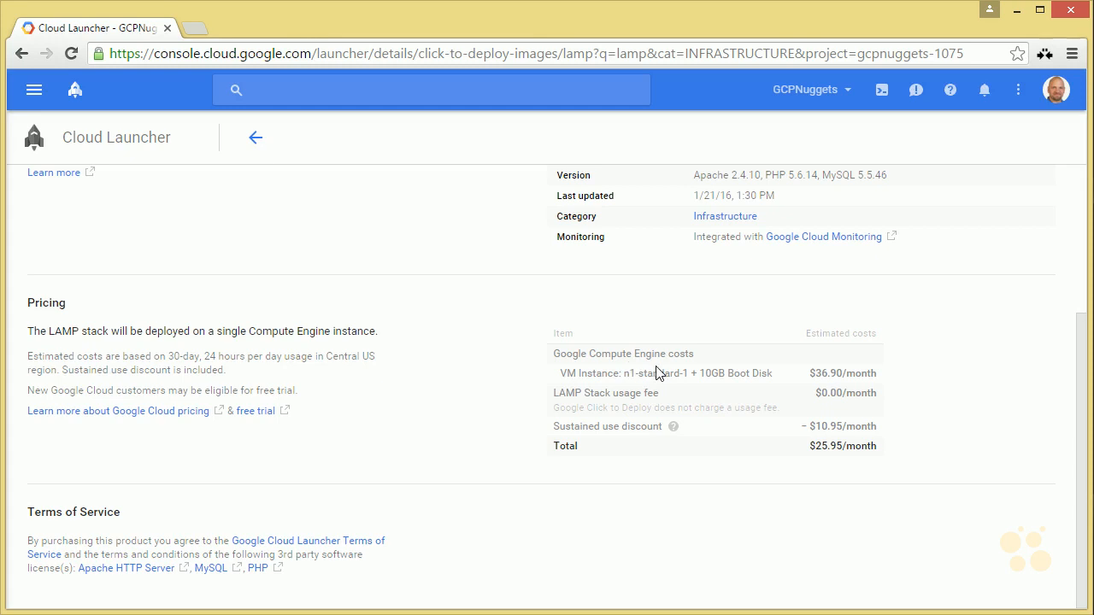
{"action": "left_click_drag", "start_coordinate": [628, 376], "coordinate": [681, 375]}
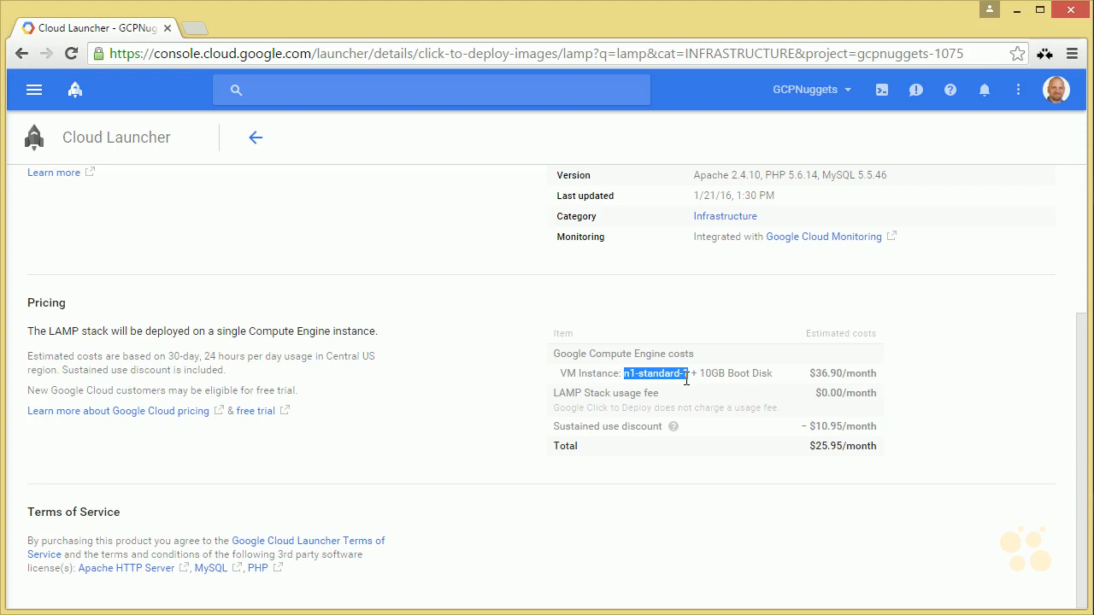
{"action": "left_click", "coordinate": [669, 379]}
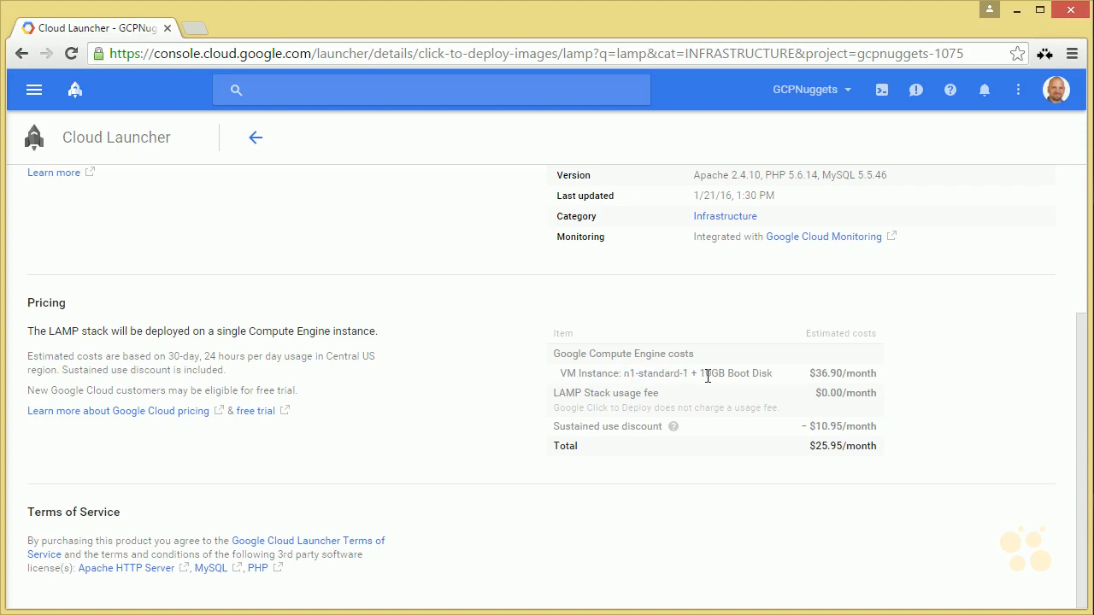
{"action": "left_click_drag", "start_coordinate": [809, 373], "coordinate": [847, 376]}
{"action": "left_click", "coordinate": [529, 422]}
{"action": "mouse_move", "coordinate": [672, 437]}
{"action": "left_click_drag", "start_coordinate": [808, 453], "coordinate": [885, 459]}
{"action": "left_click", "coordinate": [653, 476]}
{"action": "scroll", "coordinate": [390, 393], "scroll_direction": "up", "scroll_amount": 3}
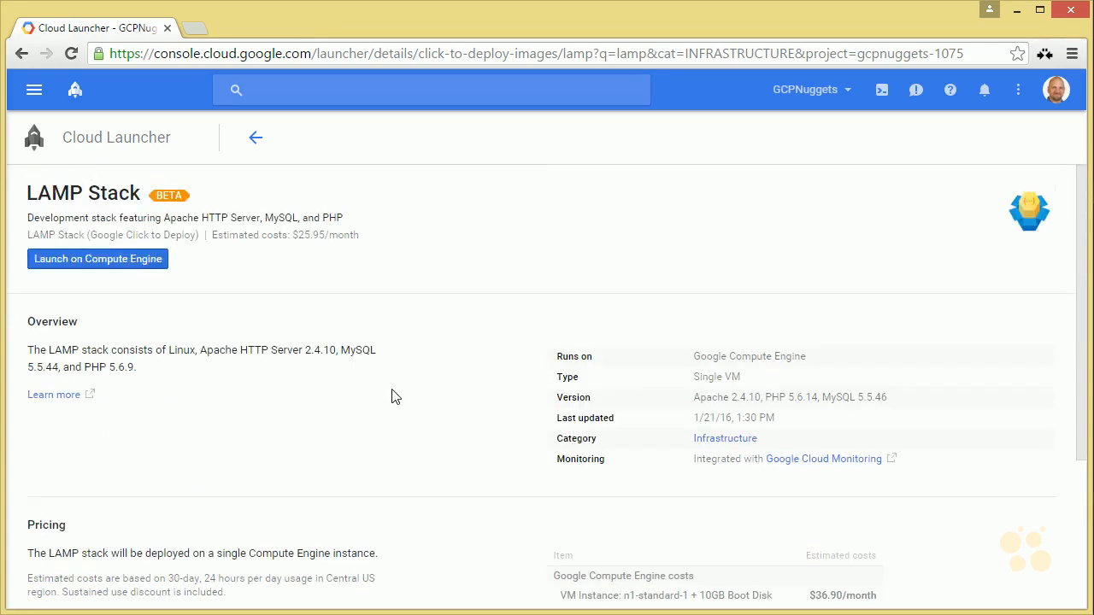
Launch the LAMP Stack on Compute Engine and set the deployment zone to us-east1-b.
{"action": "left_click", "coordinate": [153, 270]}
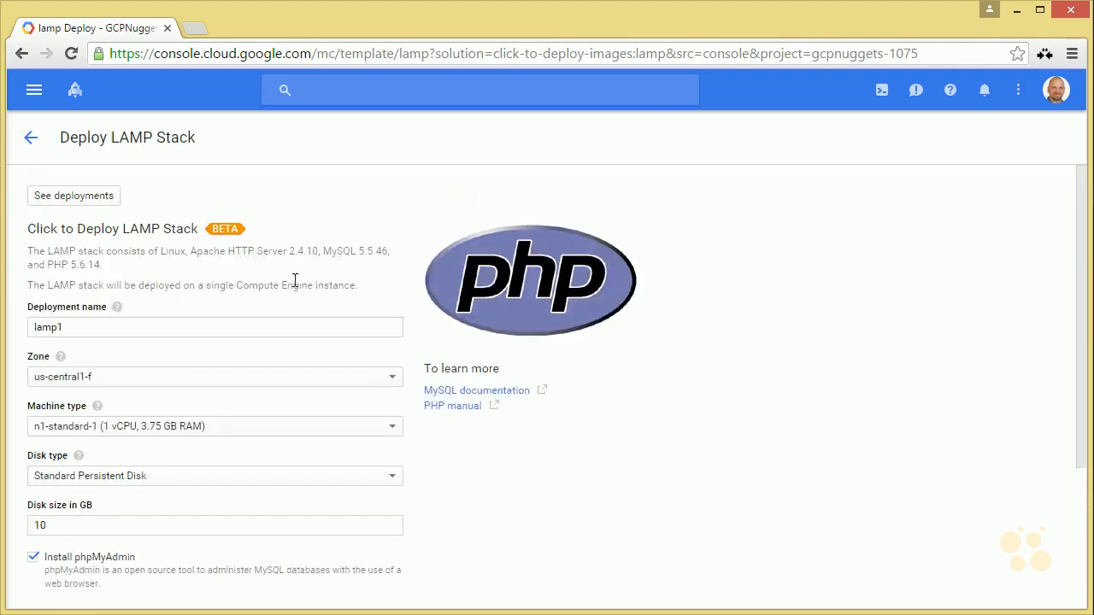
{"action": "scroll", "coordinate": [93, 328], "scroll_direction": "down", "scroll_amount": 1}
{"action": "double_click", "coordinate": [78, 242]}
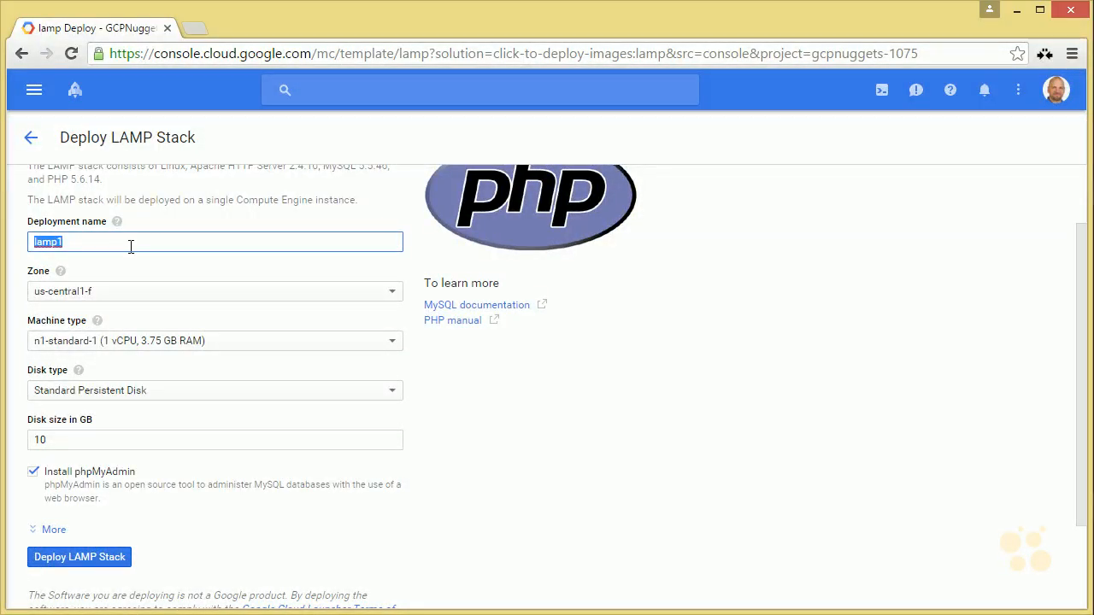
{"action": "left_click", "coordinate": [124, 295]}
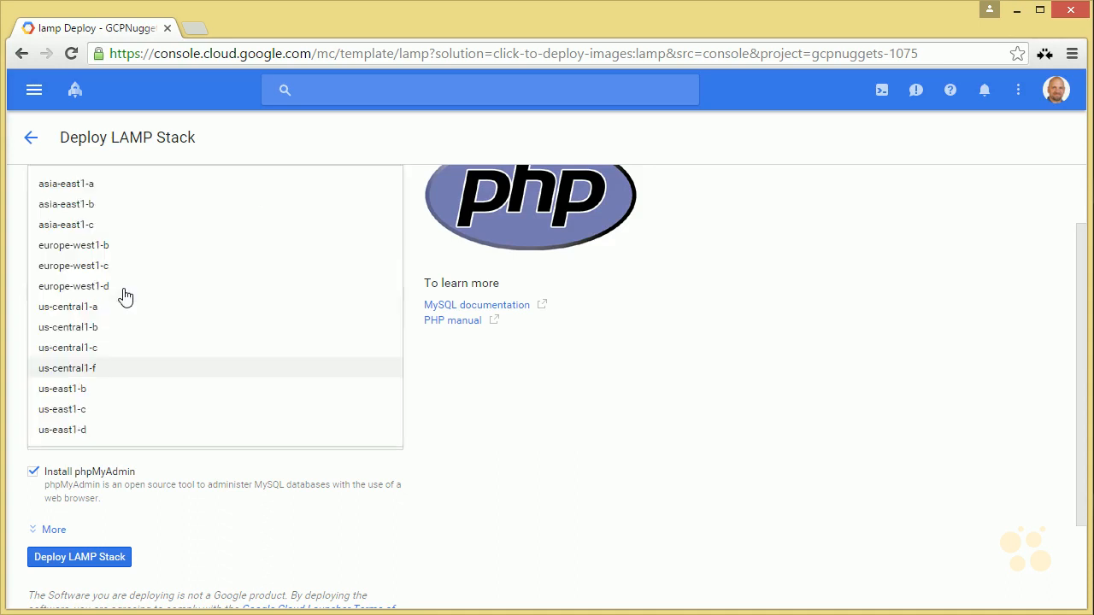
{"action": "left_click", "coordinate": [115, 391]}
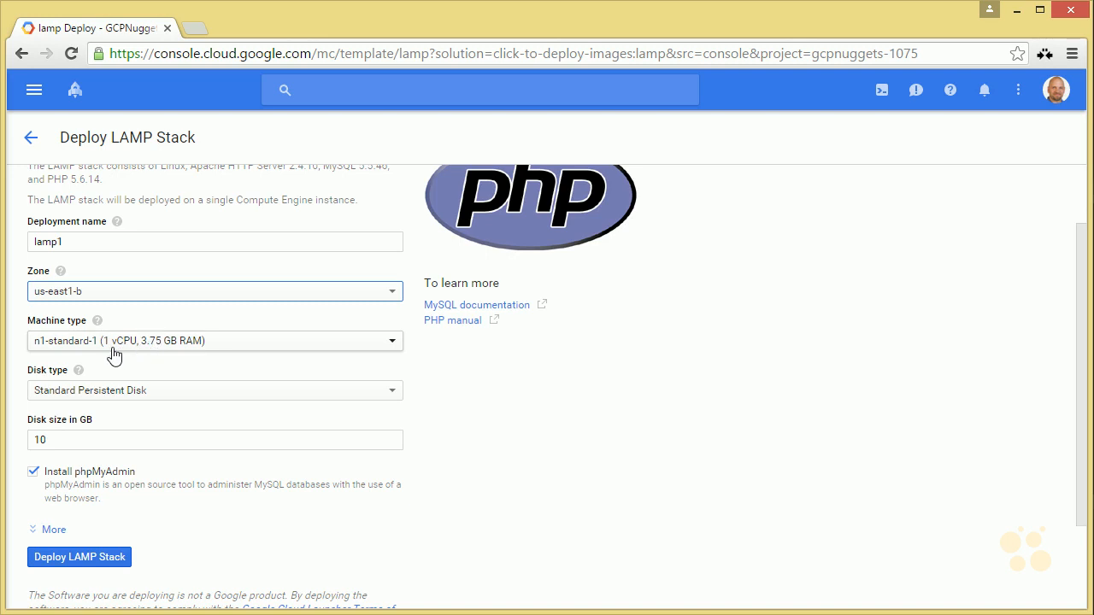
Review the available machine types and disk types for the deployment without changing either selection.
{"action": "left_click", "coordinate": [199, 344]}
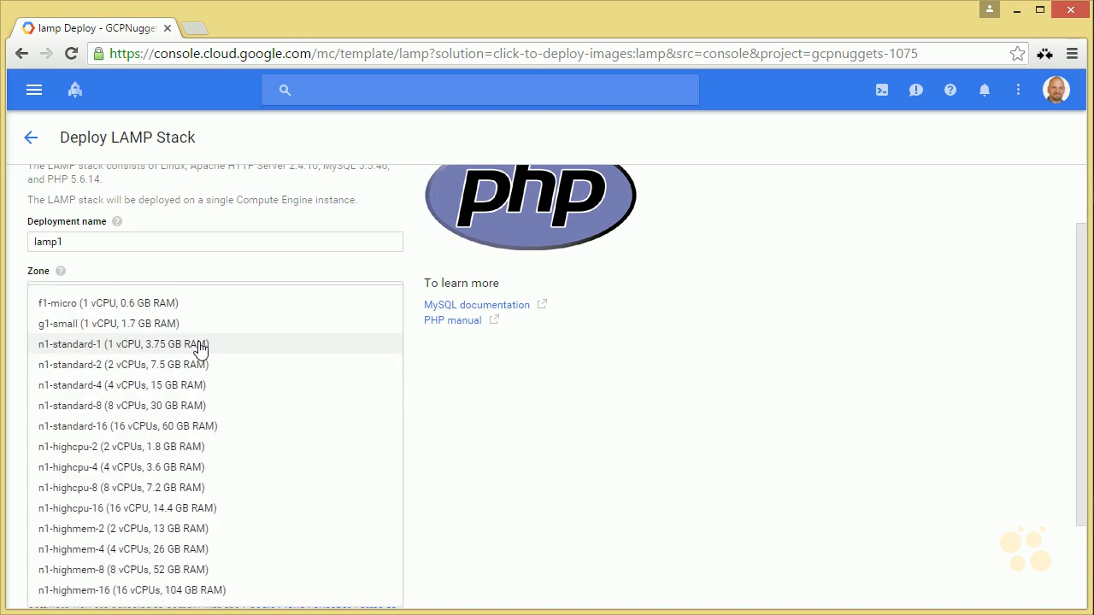
{"action": "left_click", "coordinate": [560, 440]}
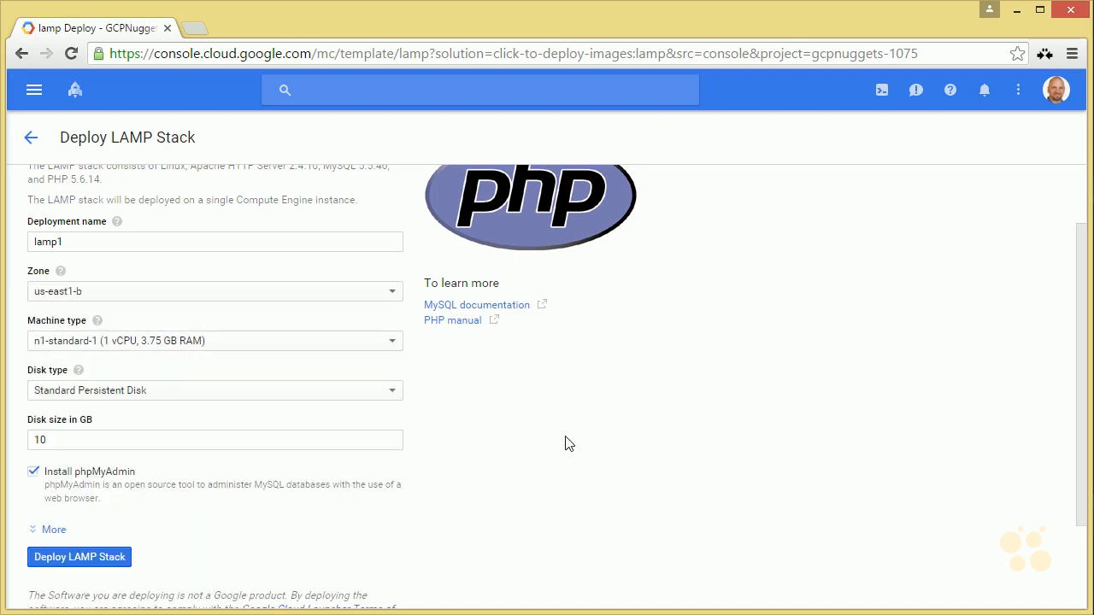
{"action": "left_click", "coordinate": [110, 401]}
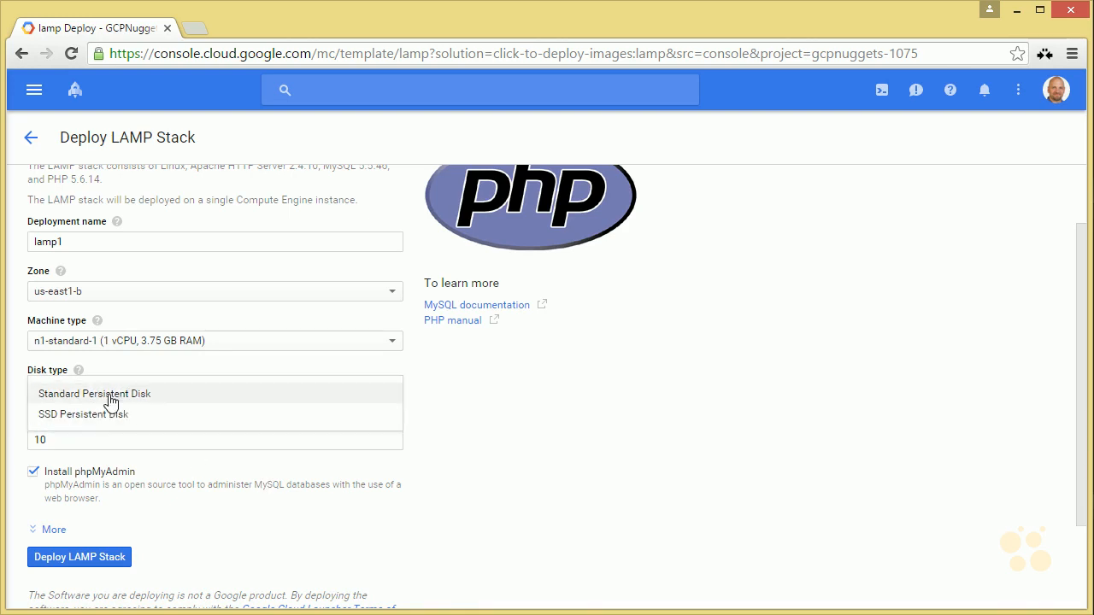
{"action": "left_click", "coordinate": [571, 469]}
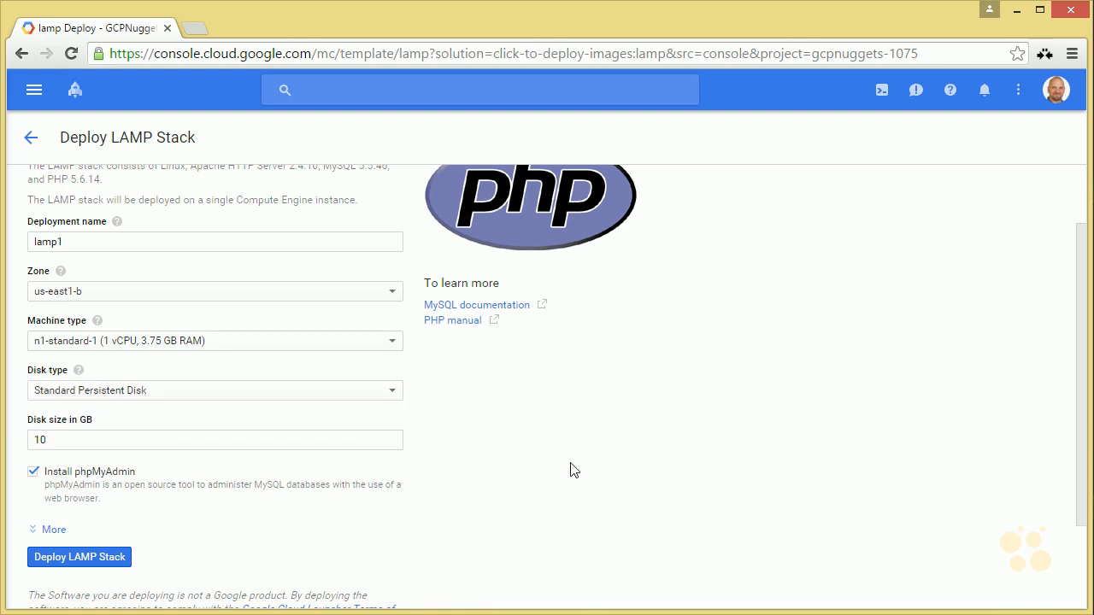
Check the additional deployment options, keeping the lamp server name prefix and default network, and deploy the LAMP Stack.
{"action": "left_click", "coordinate": [79, 440]}
{"action": "left_click", "coordinate": [489, 491]}
{"action": "scroll", "coordinate": [492, 492], "scroll_direction": "down", "scroll_amount": 1}
{"action": "scroll", "coordinate": [490, 493], "scroll_direction": "down", "scroll_amount": 1}
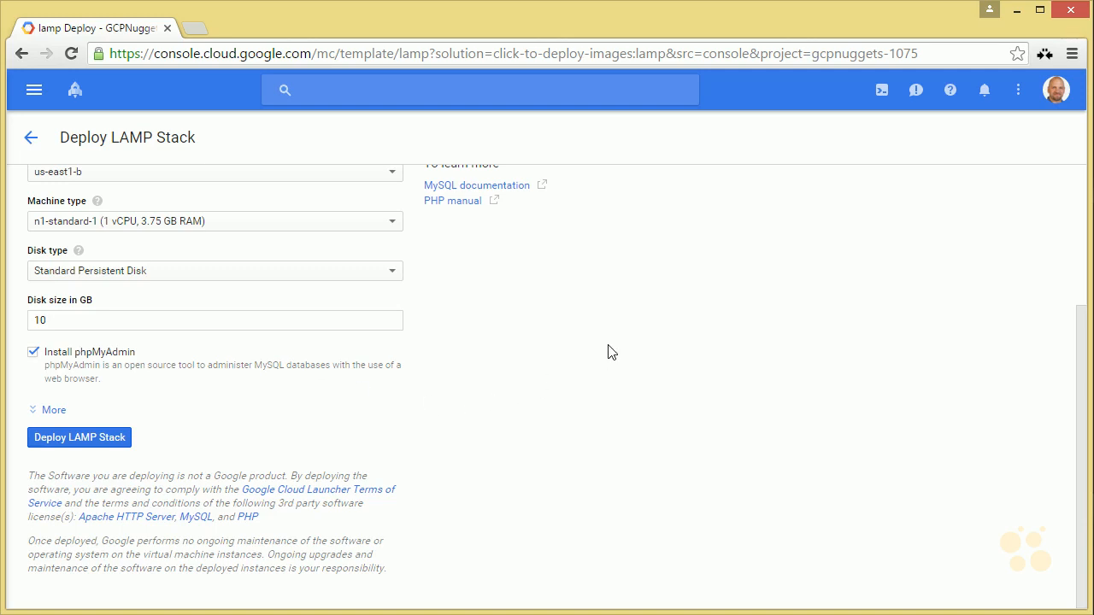
{"action": "left_click", "coordinate": [34, 412]}
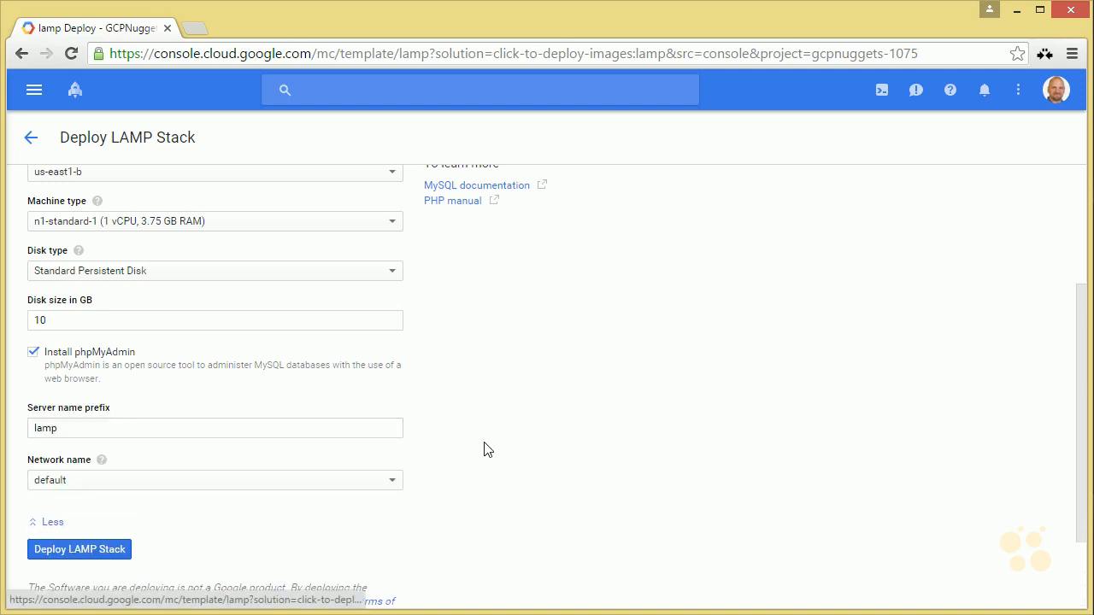
{"action": "scroll", "coordinate": [484, 449], "scroll_direction": "down", "scroll_amount": 3}
{"action": "left_click", "coordinate": [127, 316]}
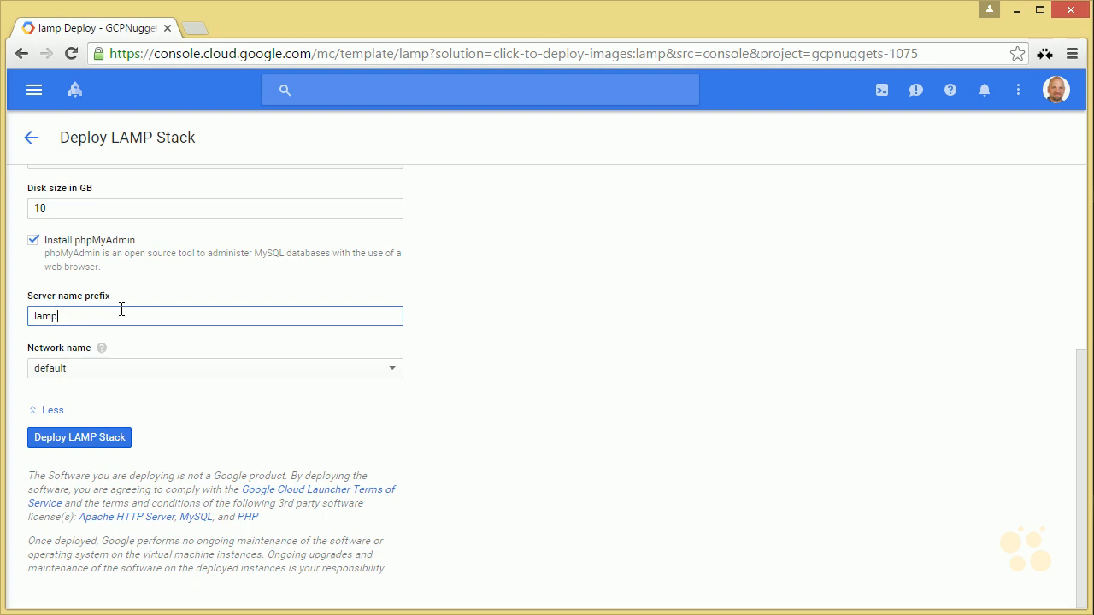
{"action": "left_click", "coordinate": [124, 366]}
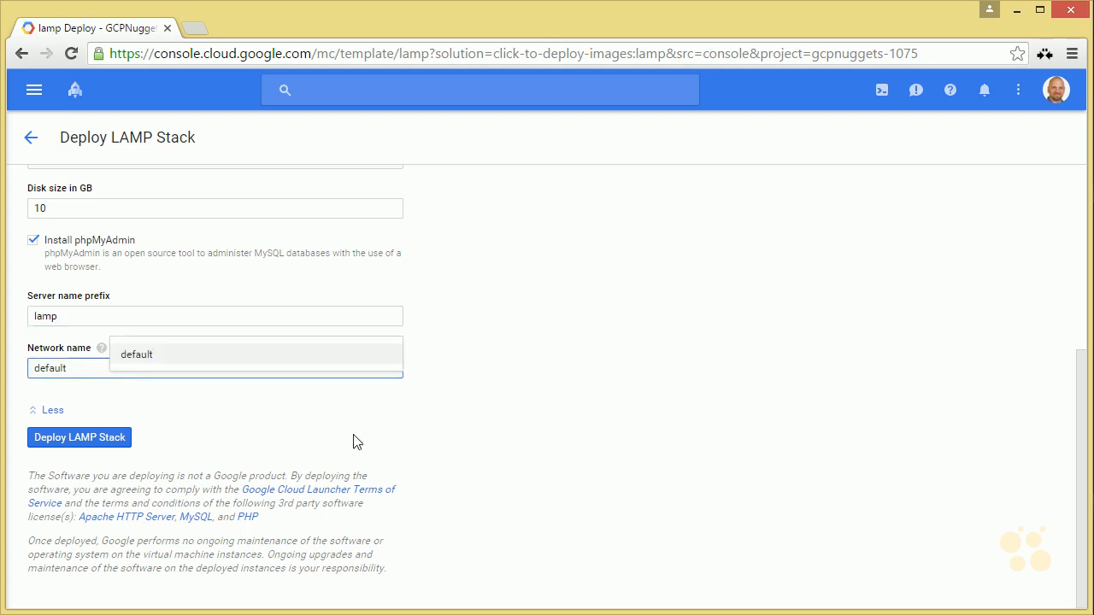
{"action": "left_click", "coordinate": [580, 411]}
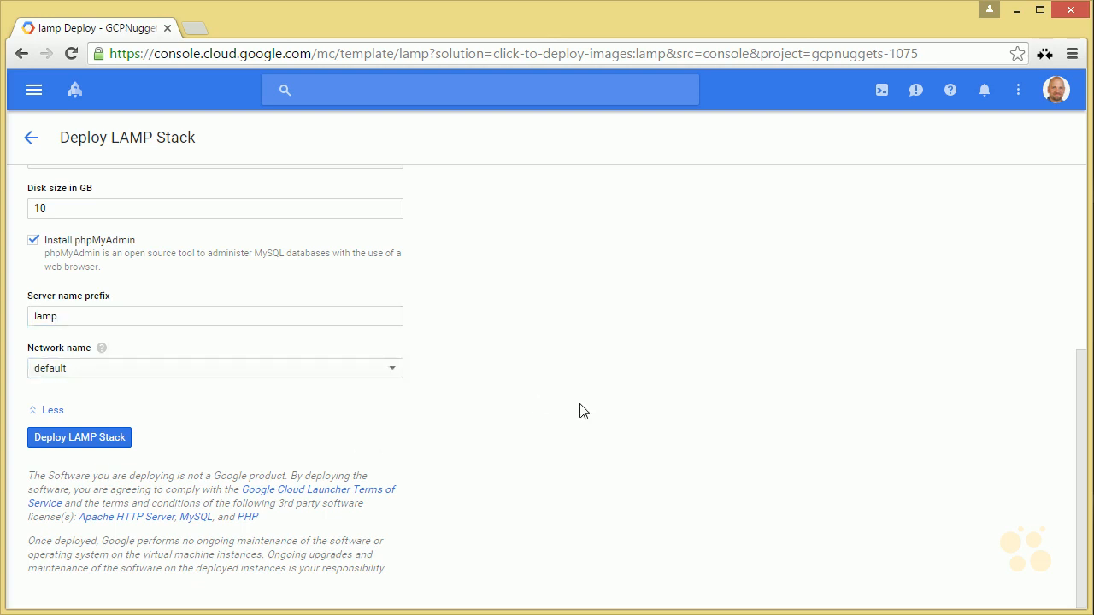
{"action": "left_click", "coordinate": [88, 440]}
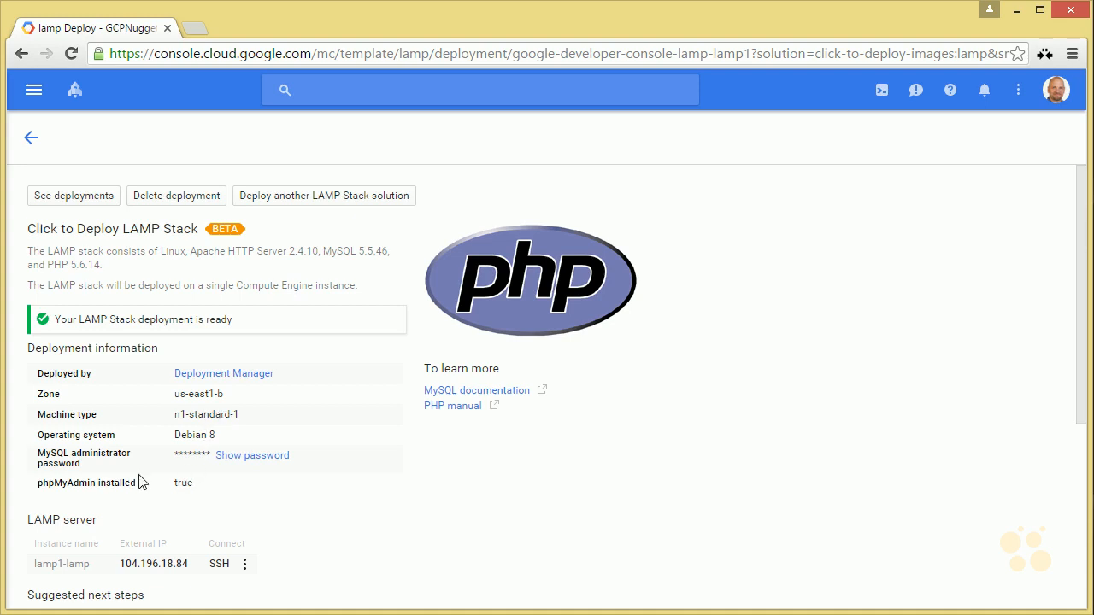
Reveal the MySQL administrator password and review the suggested next steps, including allowing HTTP traffic to the server.
{"action": "left_click", "coordinate": [234, 455]}
{"action": "scroll", "coordinate": [381, 507], "scroll_direction": "down", "scroll_amount": 2}
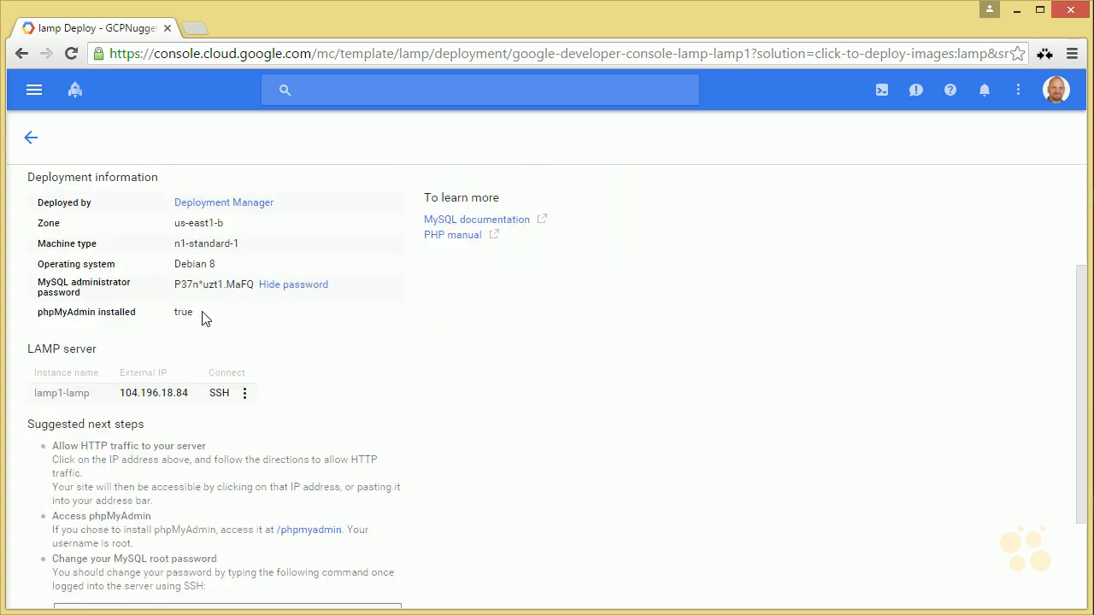
{"action": "scroll", "coordinate": [452, 407], "scroll_direction": "down", "scroll_amount": 2}
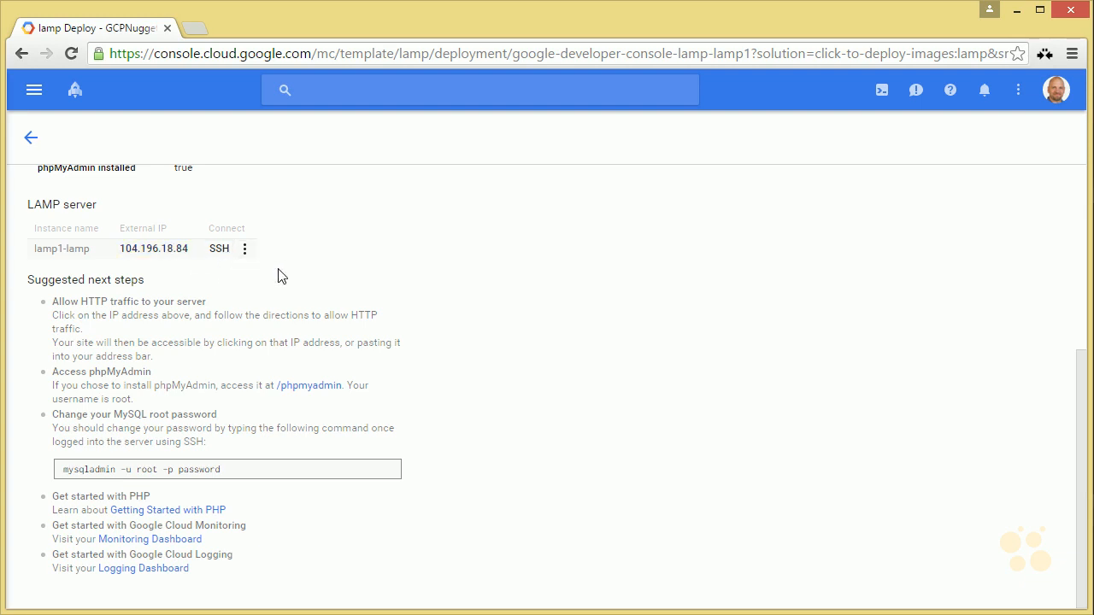
{"action": "left_click_drag", "start_coordinate": [52, 303], "coordinate": [216, 307]}
{"action": "left_click", "coordinate": [230, 301]}
Allow HTTP traffic through the firewall for the lamp1-lamp instance and apply the change.
{"action": "left_click", "coordinate": [182, 254]}
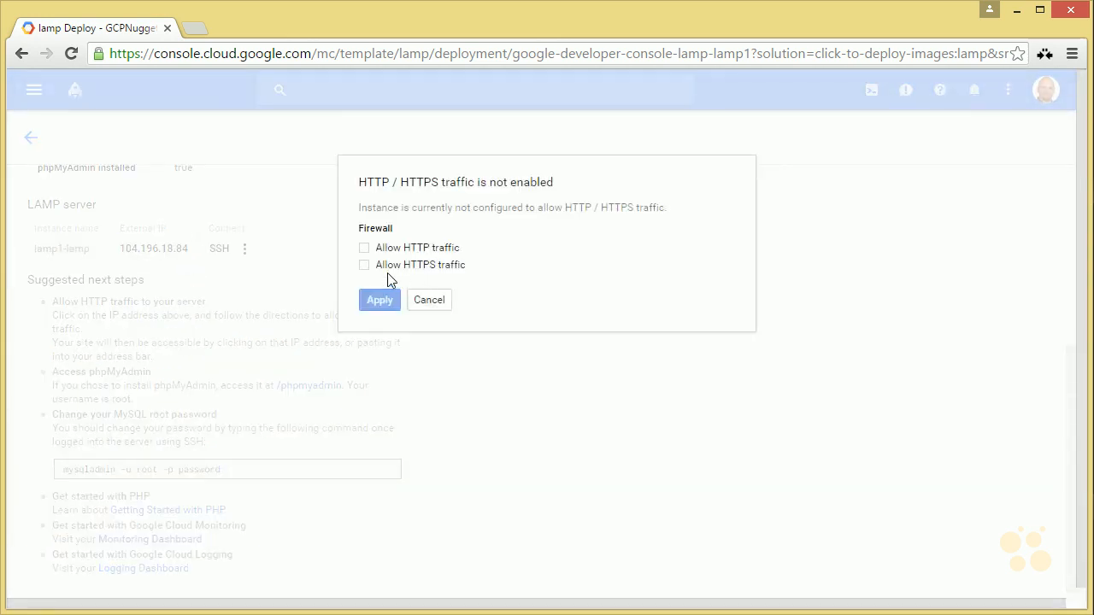
{"action": "left_click", "coordinate": [365, 248]}
{"action": "left_click", "coordinate": [385, 305]}
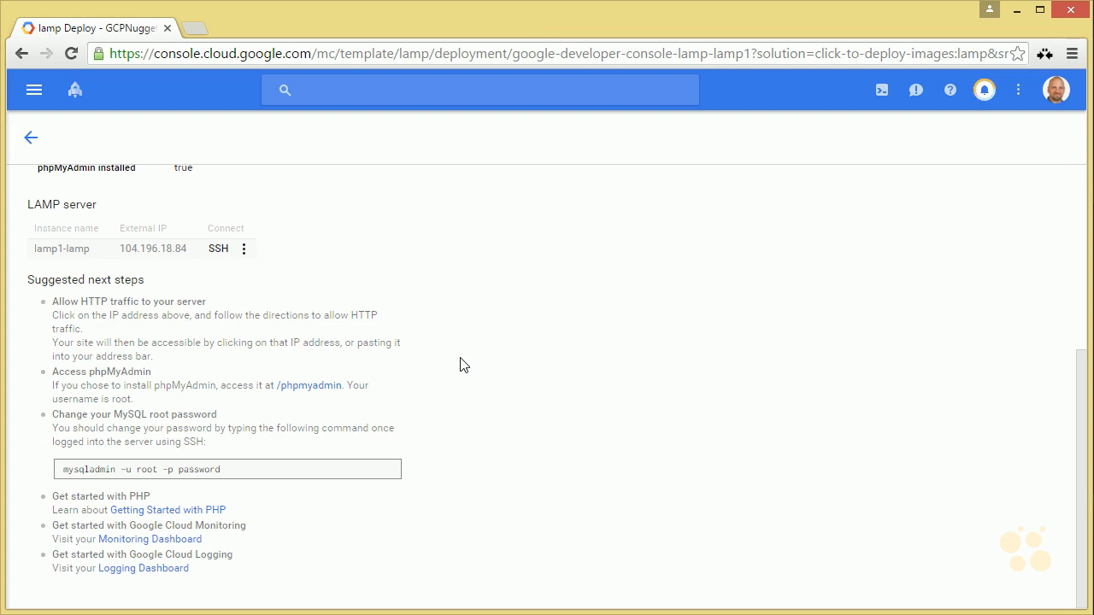
Open the server's phpMyAdmin page and load the bare address 104.196.18.84 in a separate new browser tab.
{"action": "left_click", "coordinate": [335, 389]}
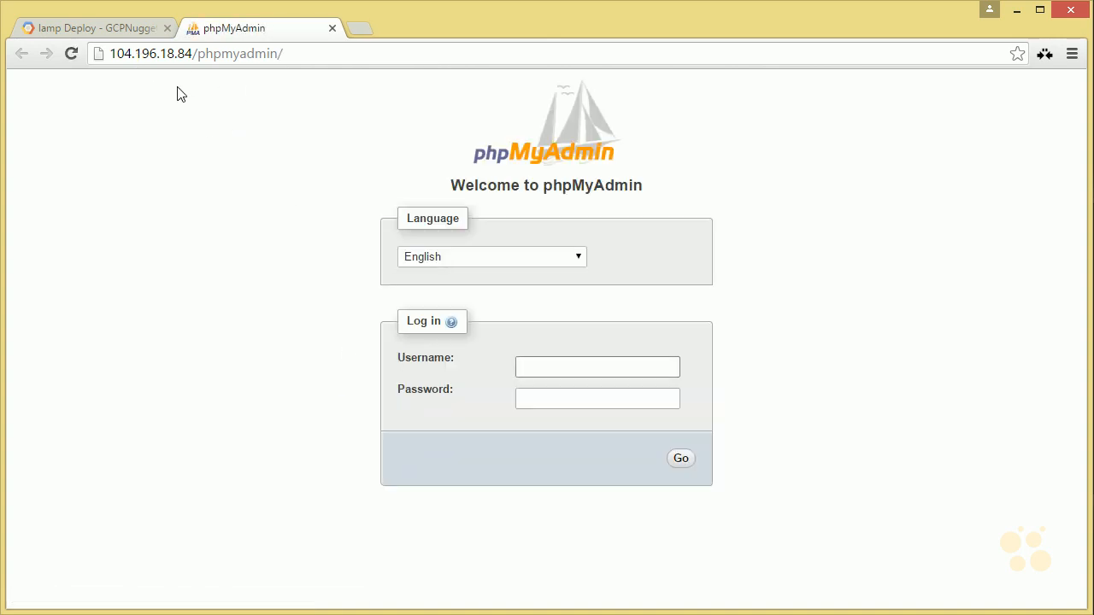
{"action": "left_click", "coordinate": [215, 58]}
{"action": "left_click", "coordinate": [188, 58]}
{"action": "left_click_drag", "start_coordinate": [185, 57], "coordinate": [83, 58]}
{"action": "key", "text": "ctrl+c"}
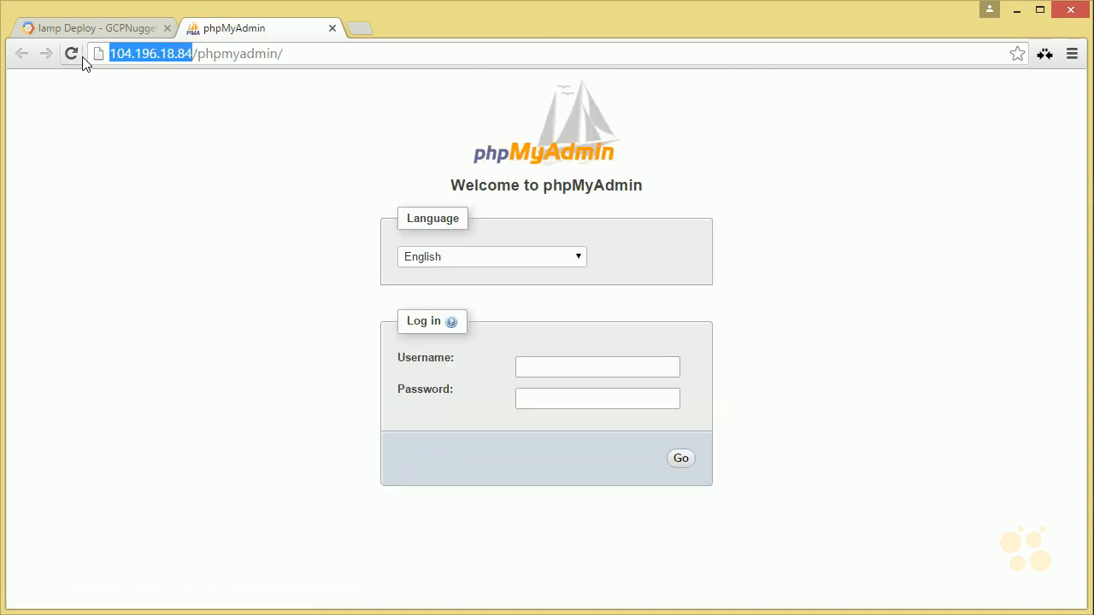
{"action": "left_click", "coordinate": [359, 28]}
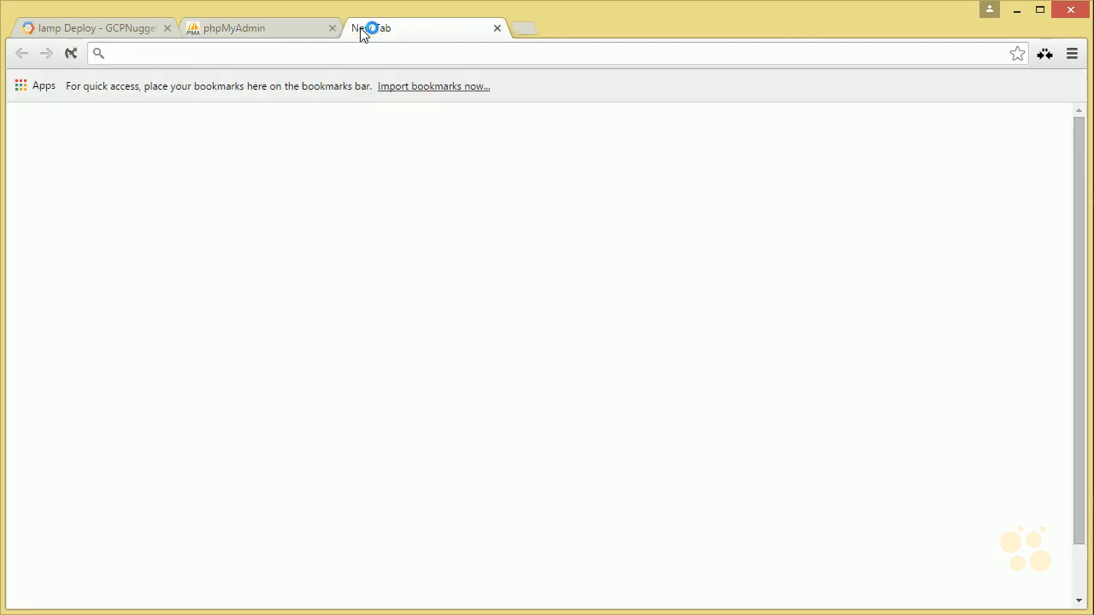
{"action": "key", "text": "ctrl+v"}
{"action": "key", "text": "Return"}
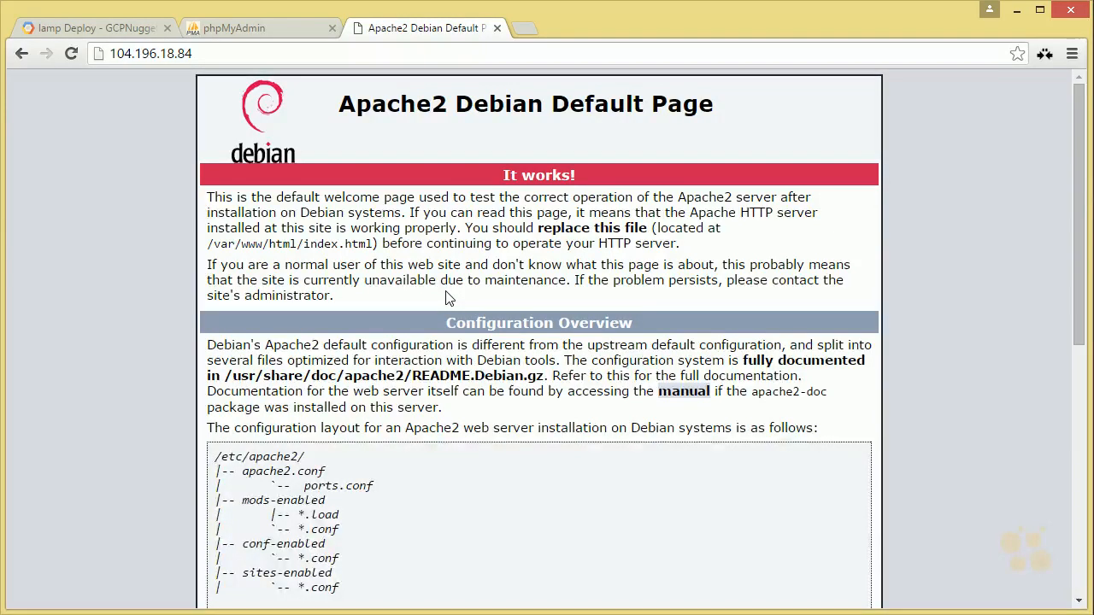
Log in to phpMyAdmin as root with the MySQL administrator password copied from the deployment information, and decline saving the password.
{"action": "left_click", "coordinate": [272, 34]}
{"action": "left_click", "coordinate": [544, 359]}
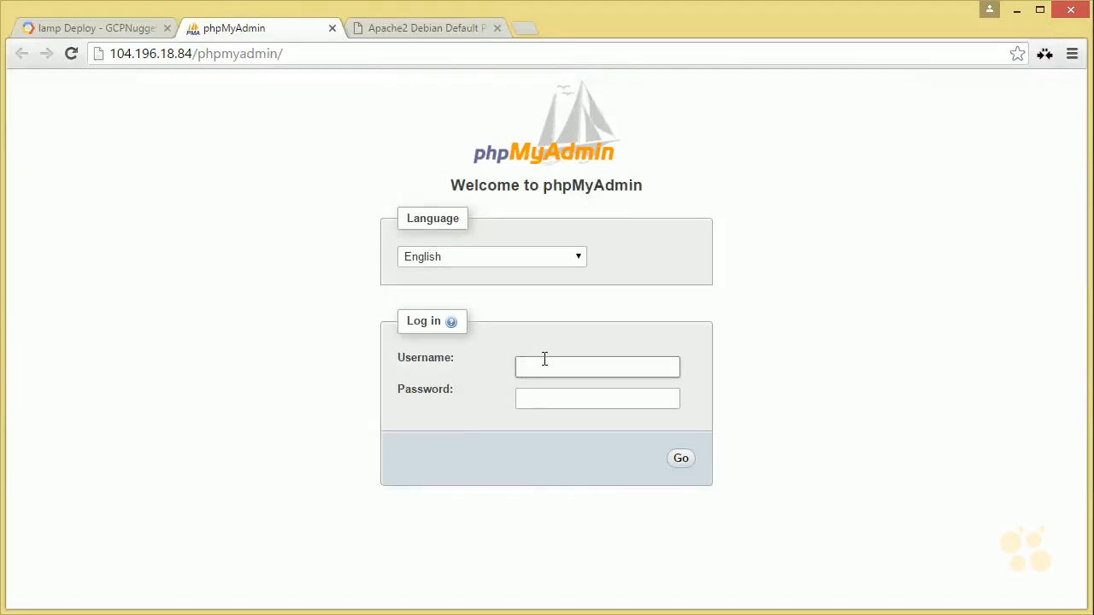
{"action": "type", "text": "root"}
{"action": "left_click", "coordinate": [85, 27]}
{"action": "scroll", "coordinate": [182, 278], "scroll_direction": "up", "scroll_amount": 2}
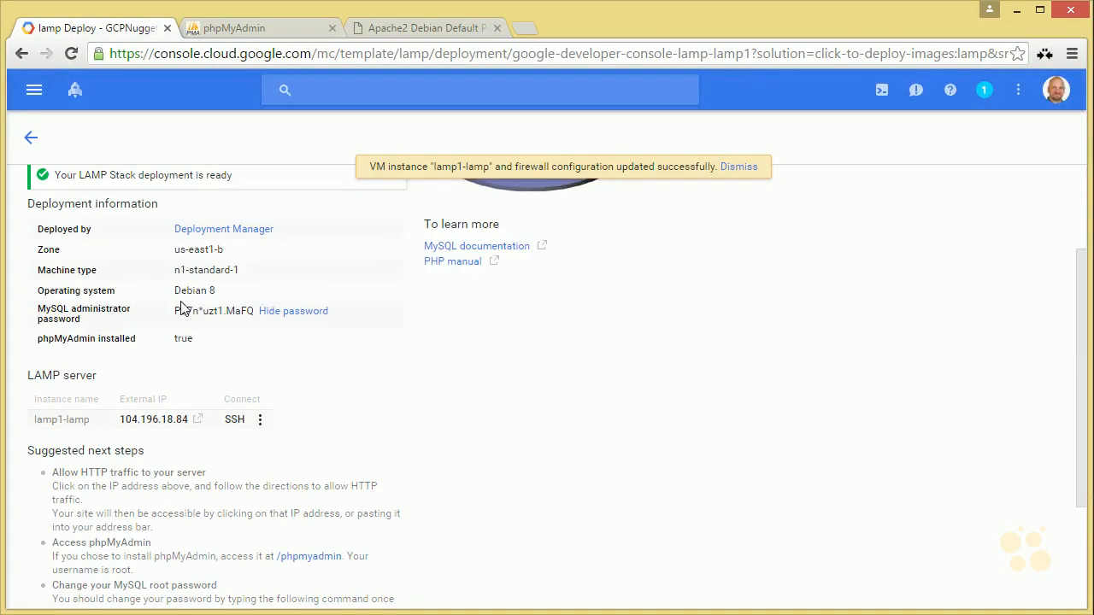
{"action": "left_click_drag", "start_coordinate": [176, 311], "coordinate": [245, 313]}
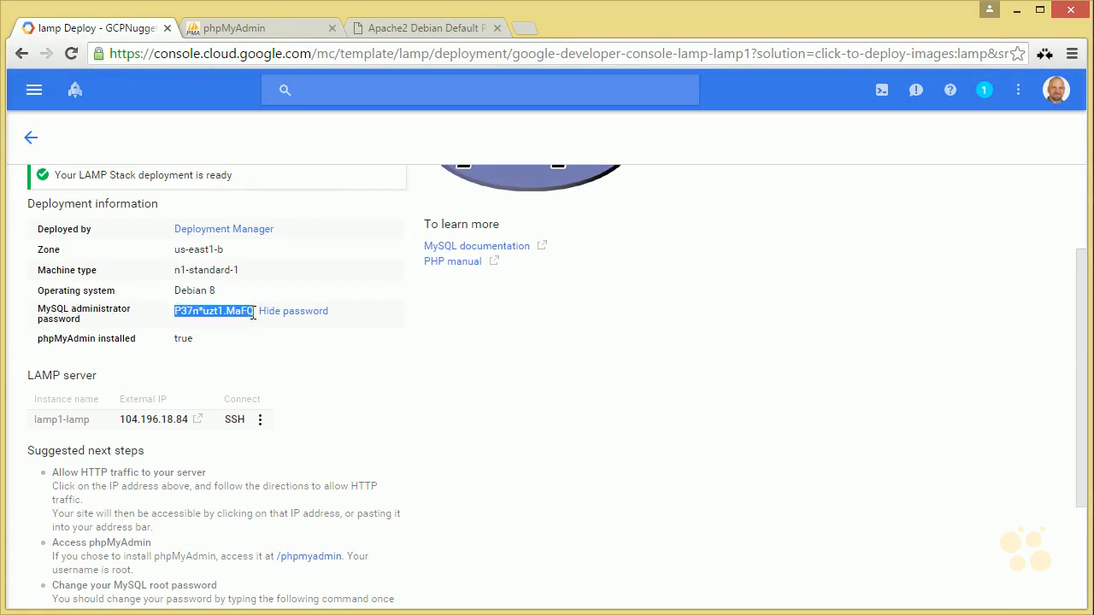
{"action": "left_click", "coordinate": [304, 32]}
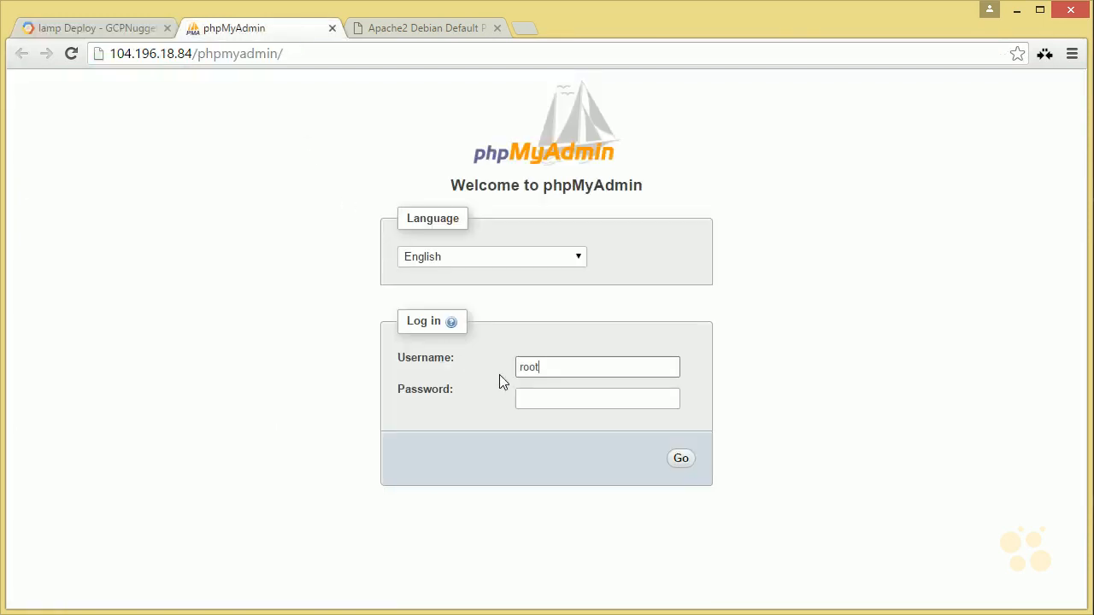
{"action": "key", "text": "Tab"}
{"action": "key", "text": "ctrl+v"}
{"action": "left_click", "coordinate": [681, 458]}
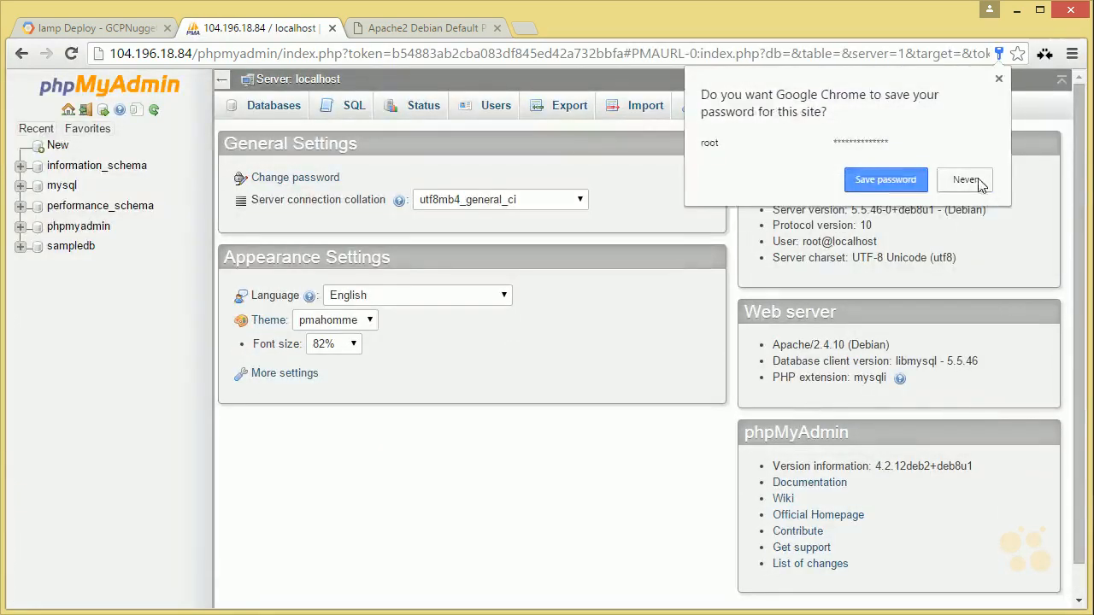
{"action": "left_click", "coordinate": [965, 179]}
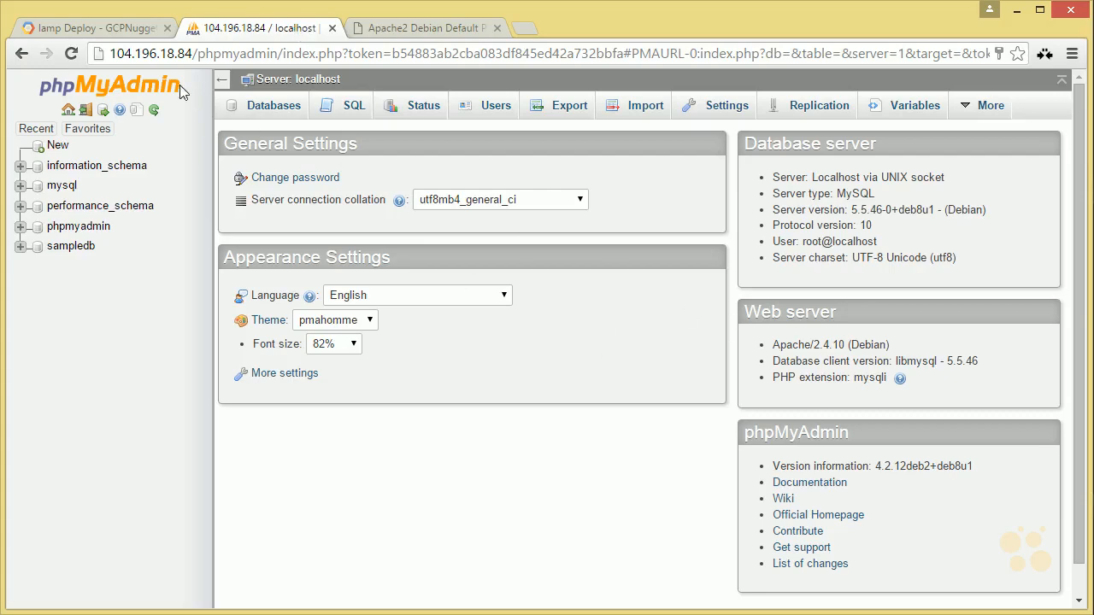
Return to the Cloud console and open Compute Engine's list of VM instances.
{"action": "left_click", "coordinate": [135, 31]}
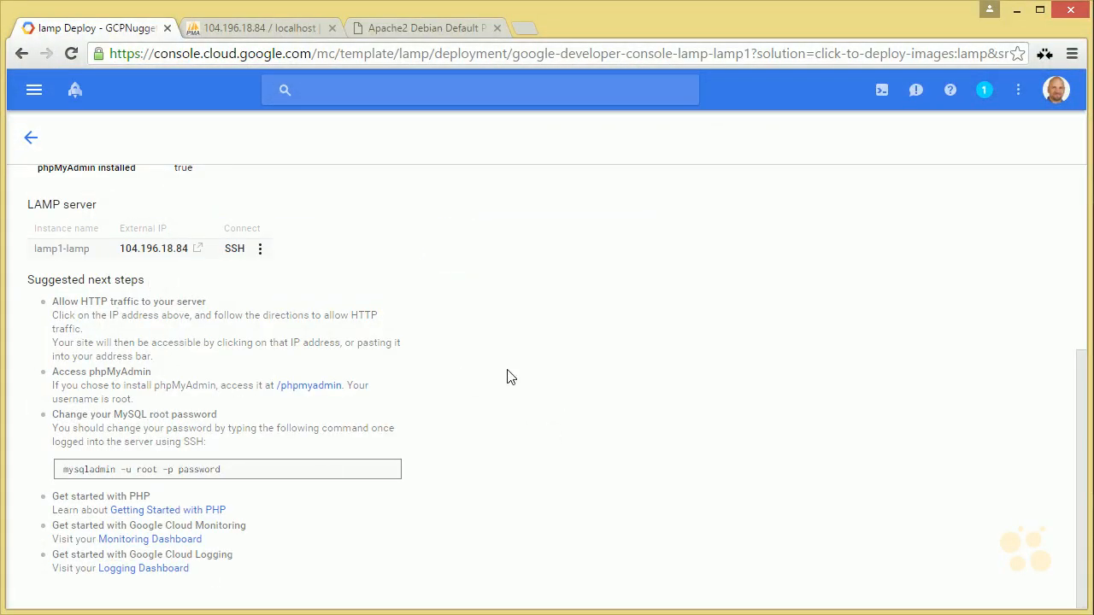
{"action": "scroll", "coordinate": [507, 376], "scroll_direction": "up", "scroll_amount": 3}
{"action": "left_click", "coordinate": [33, 91]}
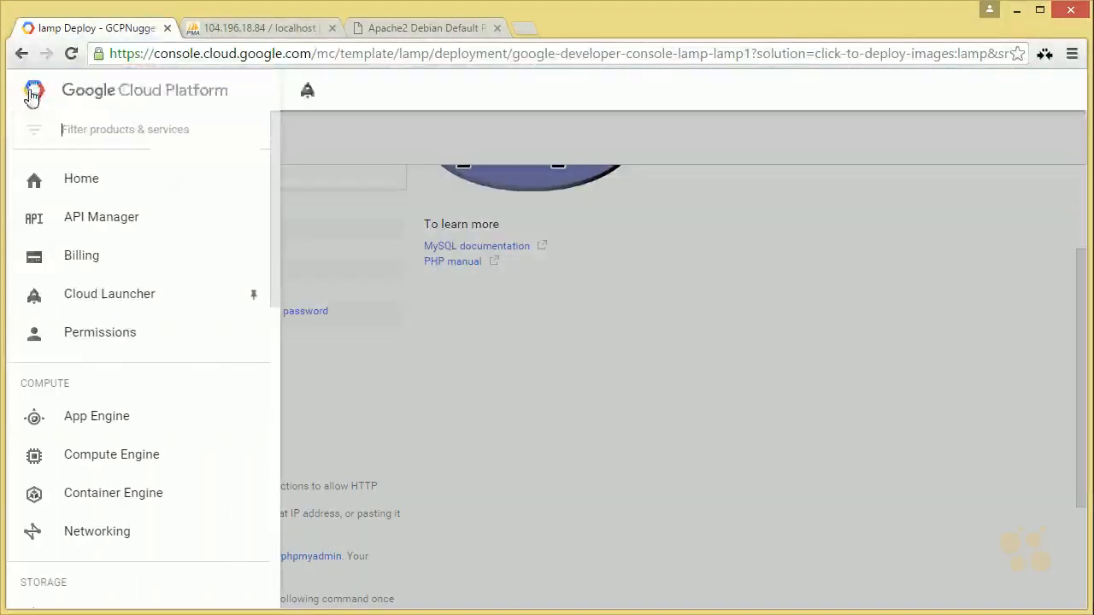
{"action": "left_click", "coordinate": [106, 458]}
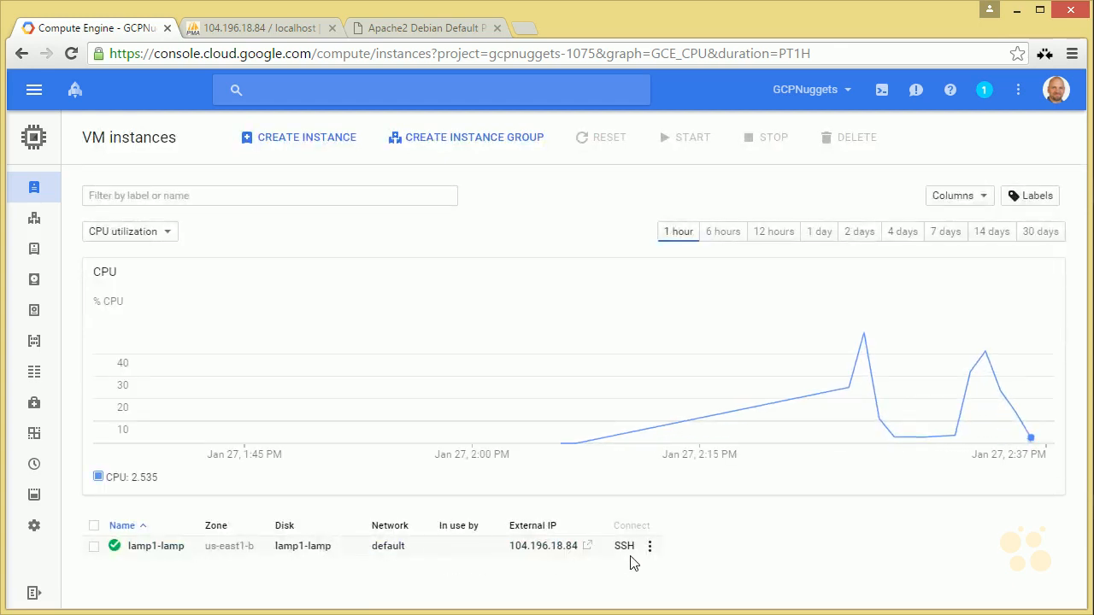
Connect to the lamp1-lamp instance over SSH in a browser window, and close the session once connected.
{"action": "left_click", "coordinate": [624, 548]}
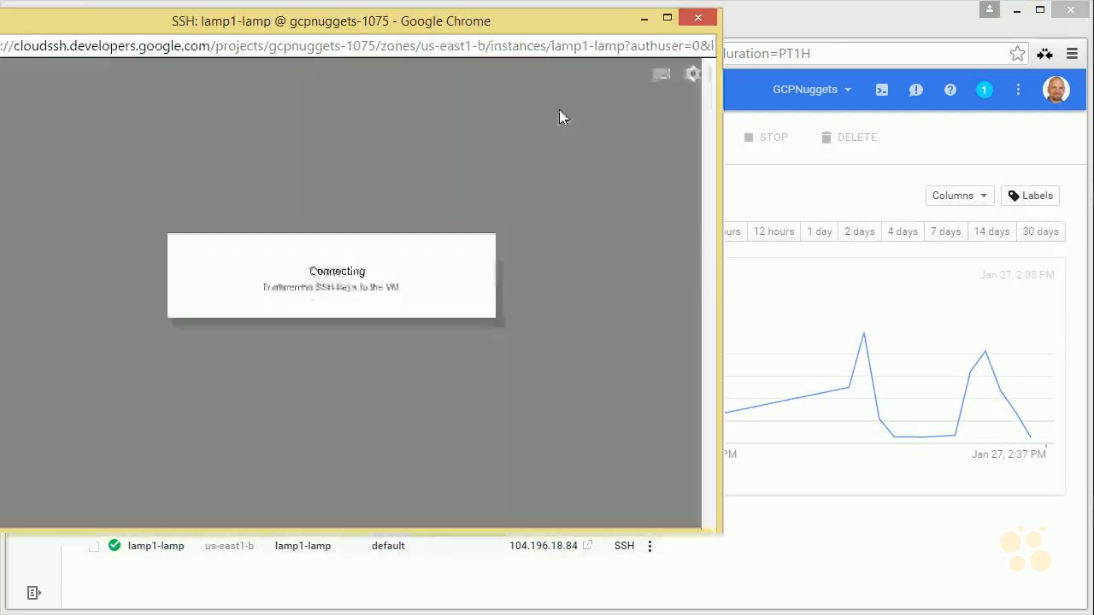
{"action": "left_click_drag", "start_coordinate": [454, 24], "coordinate": [684, 59]}
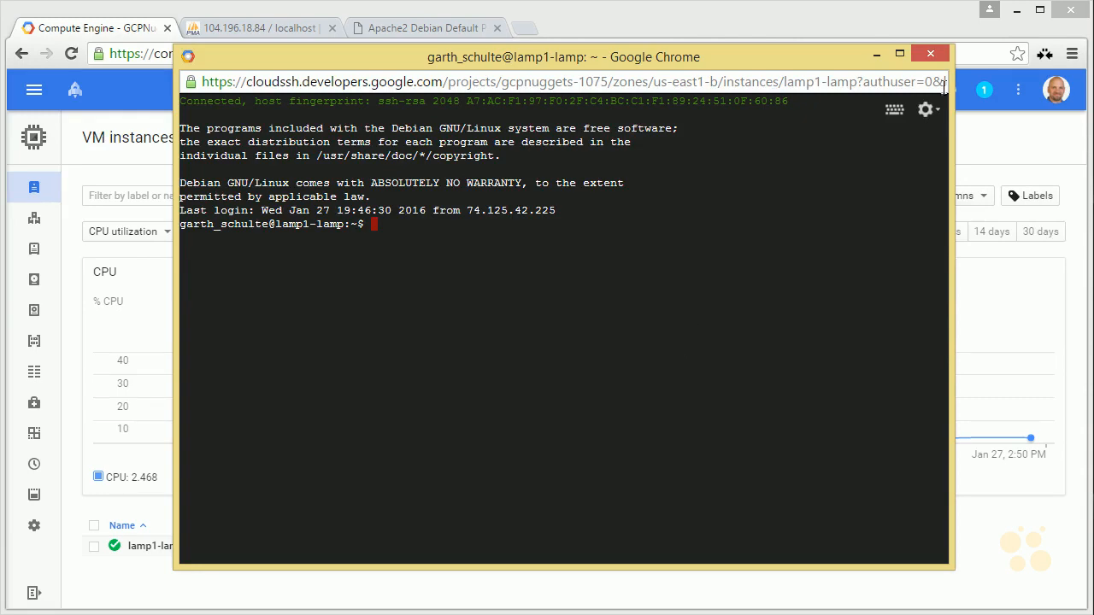
{"action": "left_click", "coordinate": [936, 50]}
{"action": "left_click", "coordinate": [574, 255]}
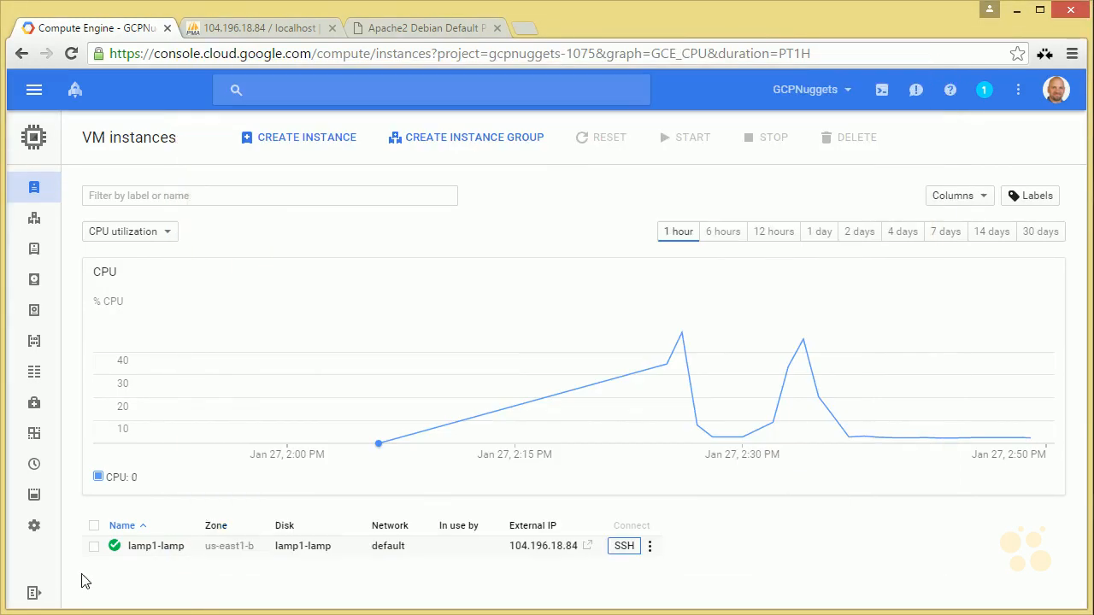
Examine the lamp1-lamp instance's details, including its CPU usage, machine type, disks, firewall settings and permissions.
{"action": "mouse_move", "coordinate": [216, 568]}
{"action": "left_click", "coordinate": [160, 553]}
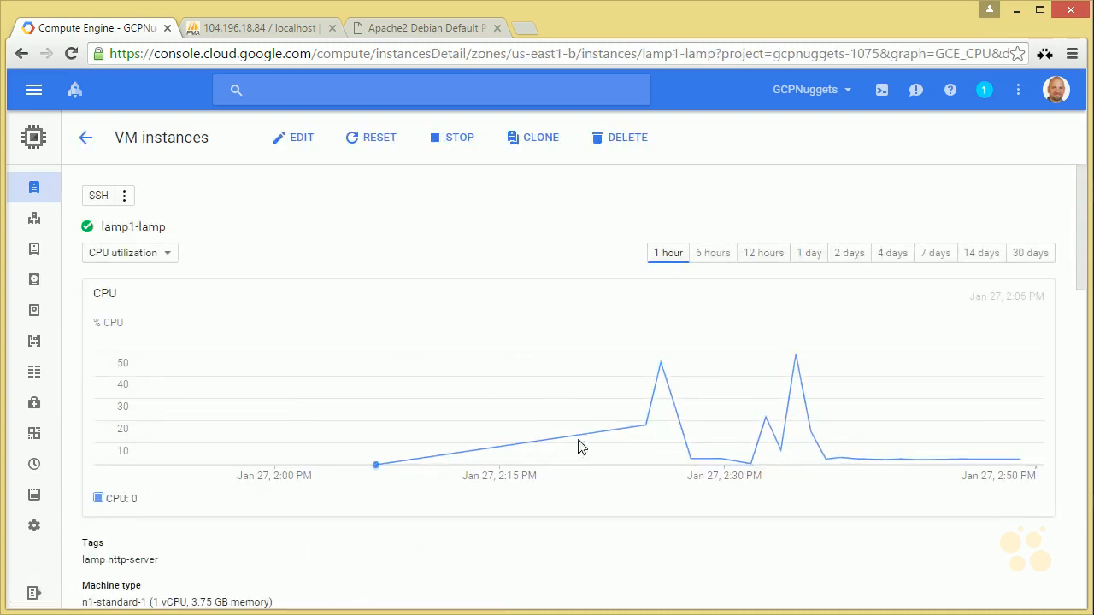
{"action": "scroll", "coordinate": [282, 432], "scroll_direction": "down", "scroll_amount": 4}
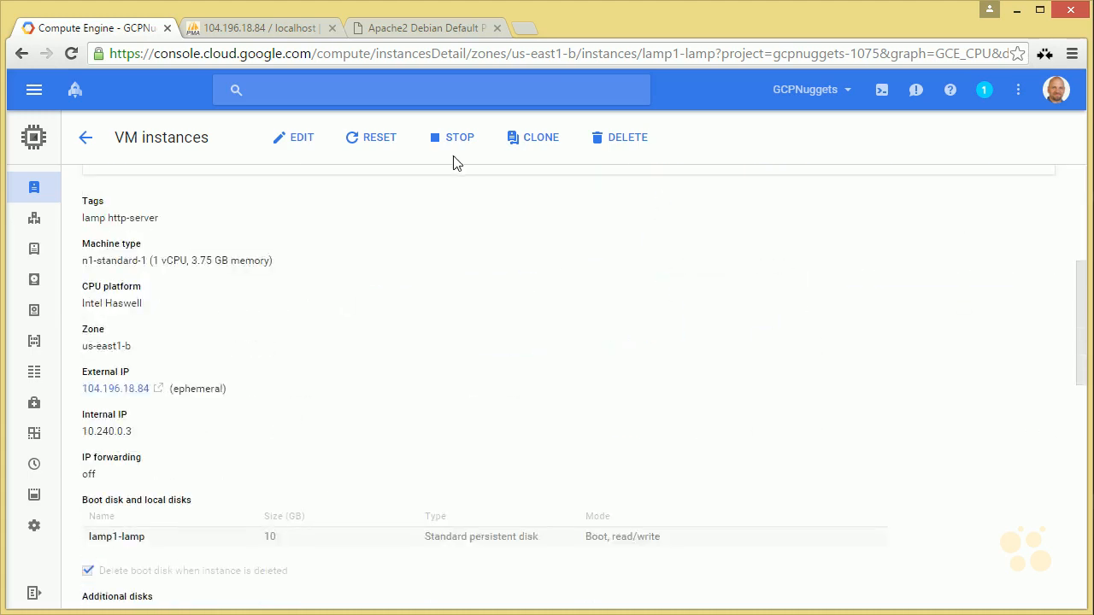
{"action": "scroll", "coordinate": [642, 307], "scroll_direction": "up", "scroll_amount": 3}
{"action": "scroll", "coordinate": [402, 400], "scroll_direction": "down", "scroll_amount": 3}
{"action": "scroll", "coordinate": [282, 388], "scroll_direction": "down", "scroll_amount": 1}
{"action": "scroll", "coordinate": [282, 390], "scroll_direction": "down", "scroll_amount": 2}
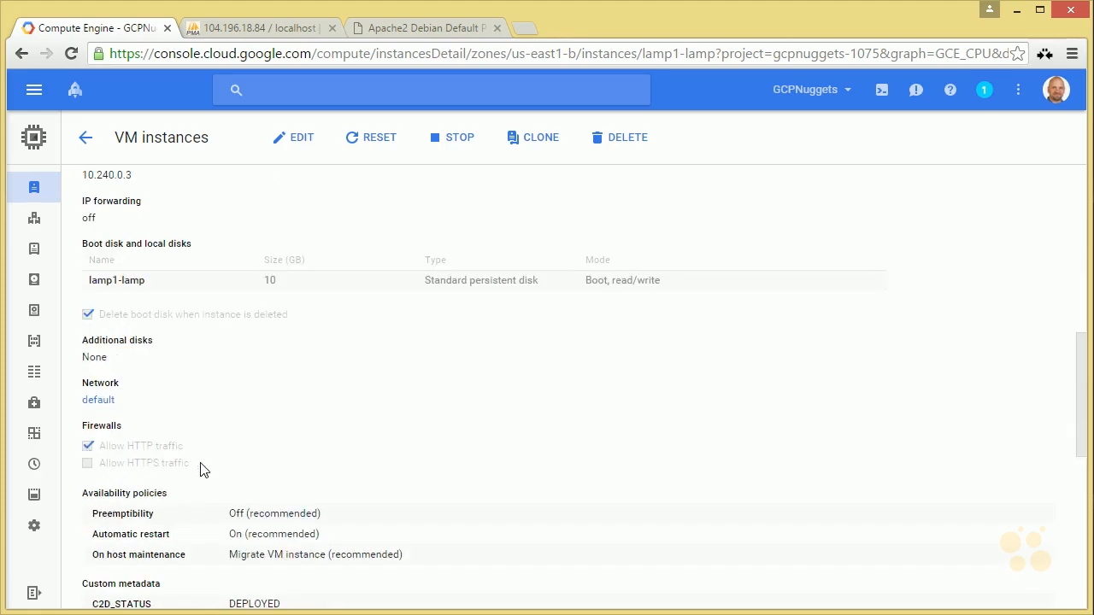
{"action": "scroll", "coordinate": [488, 451], "scroll_direction": "down", "scroll_amount": 6}
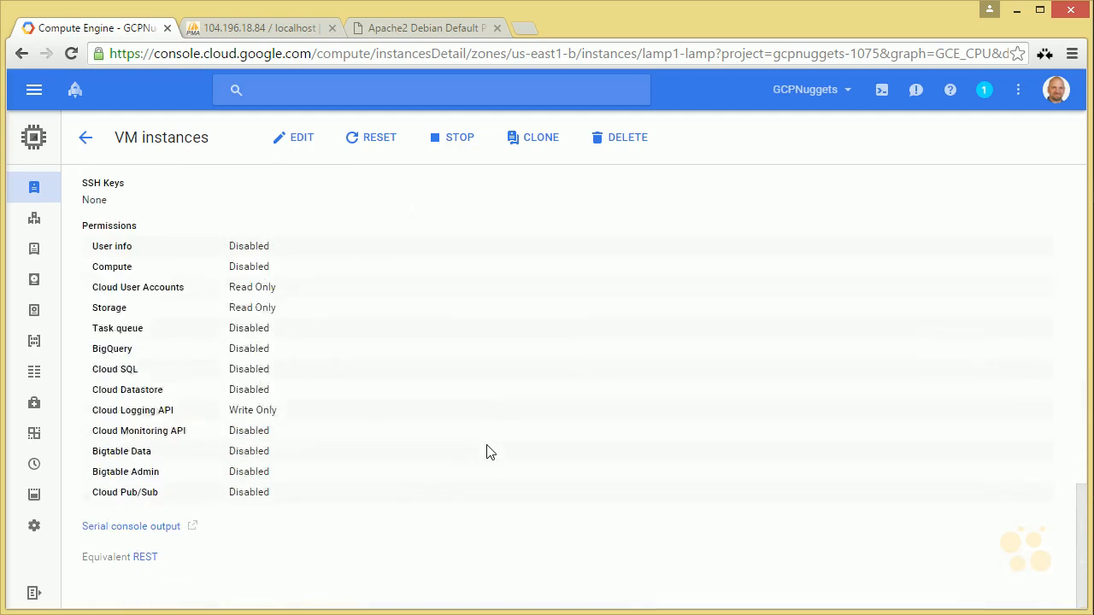
{"action": "scroll", "coordinate": [490, 450], "scroll_direction": "up", "scroll_amount": 9}
{"action": "scroll", "coordinate": [488, 448], "scroll_direction": "up", "scroll_amount": 4}
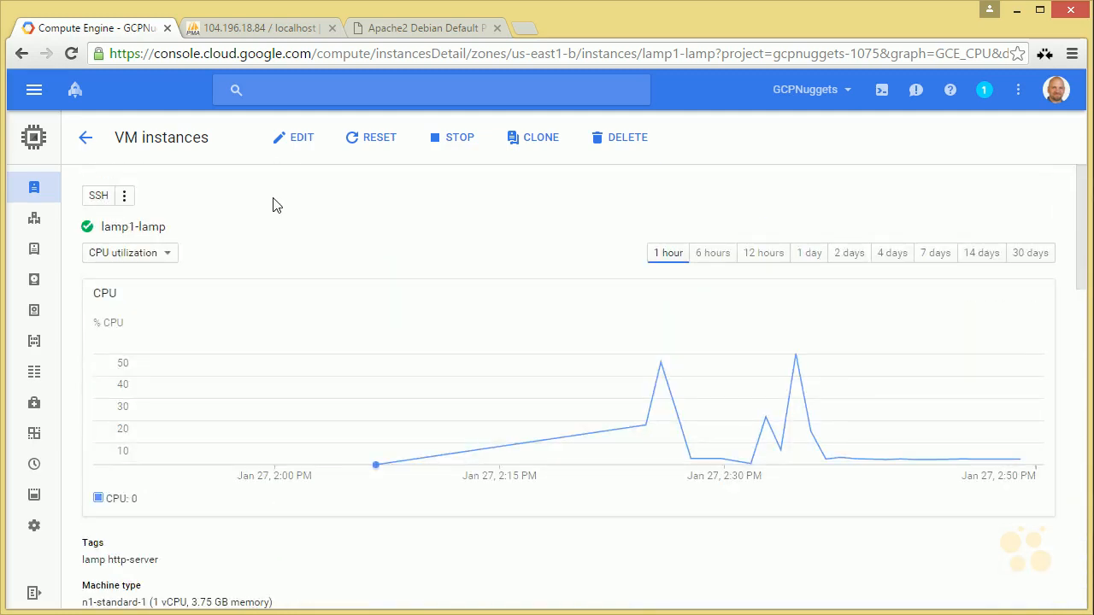
Open Deployment Manager and expand the google-developer-console-lamp-lamp1 deployment down to the resources of deployment_coordinator.
{"action": "left_click", "coordinate": [34, 88]}
{"action": "scroll", "coordinate": [64, 419], "scroll_direction": "down", "scroll_amount": 7}
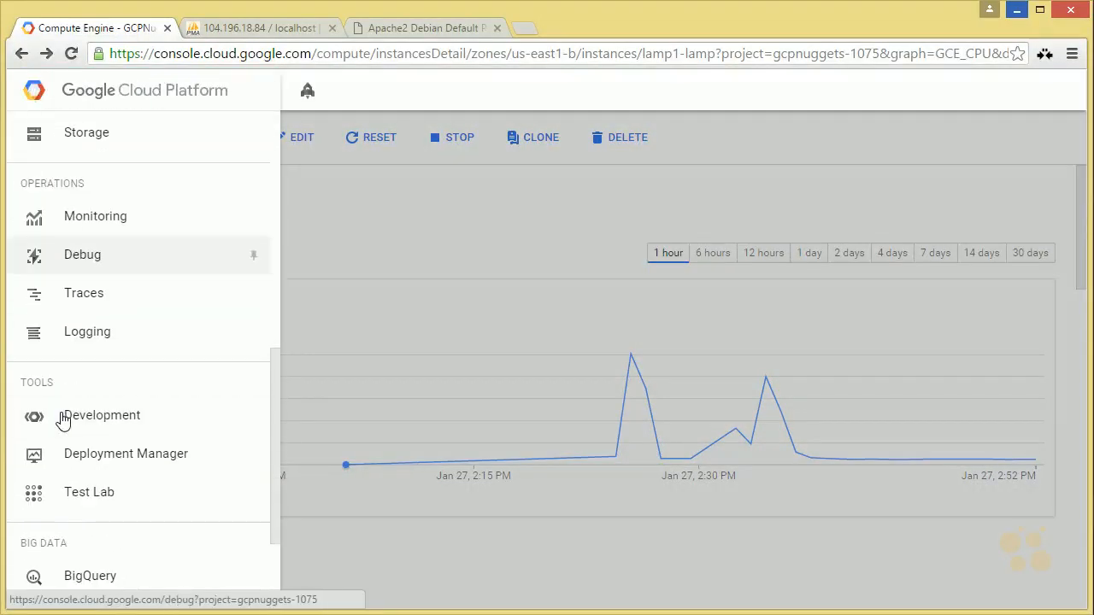
{"action": "left_click", "coordinate": [104, 455]}
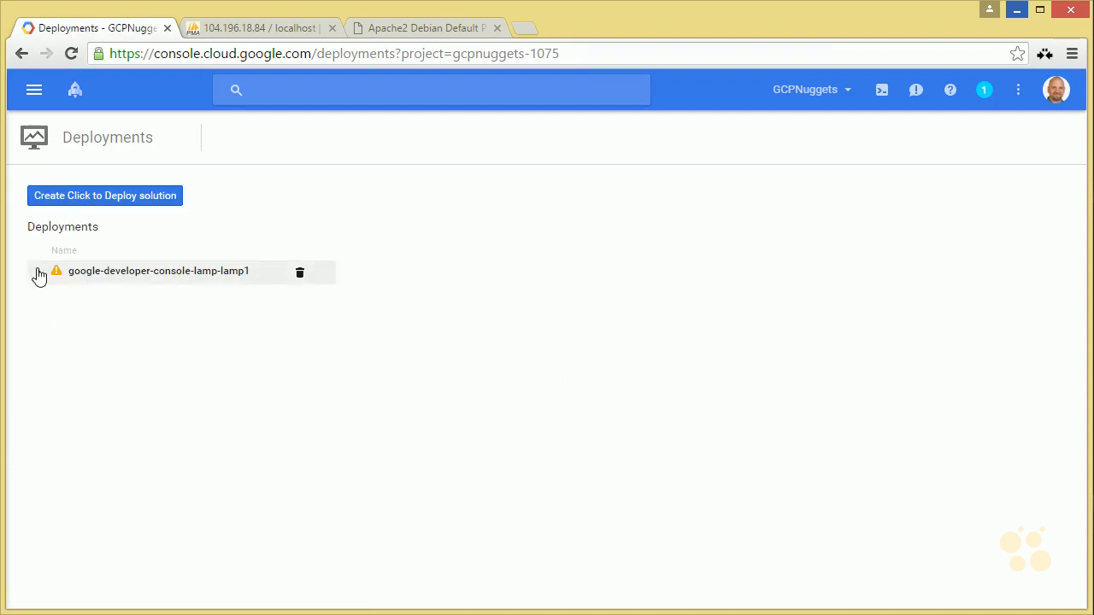
{"action": "left_click", "coordinate": [38, 272]}
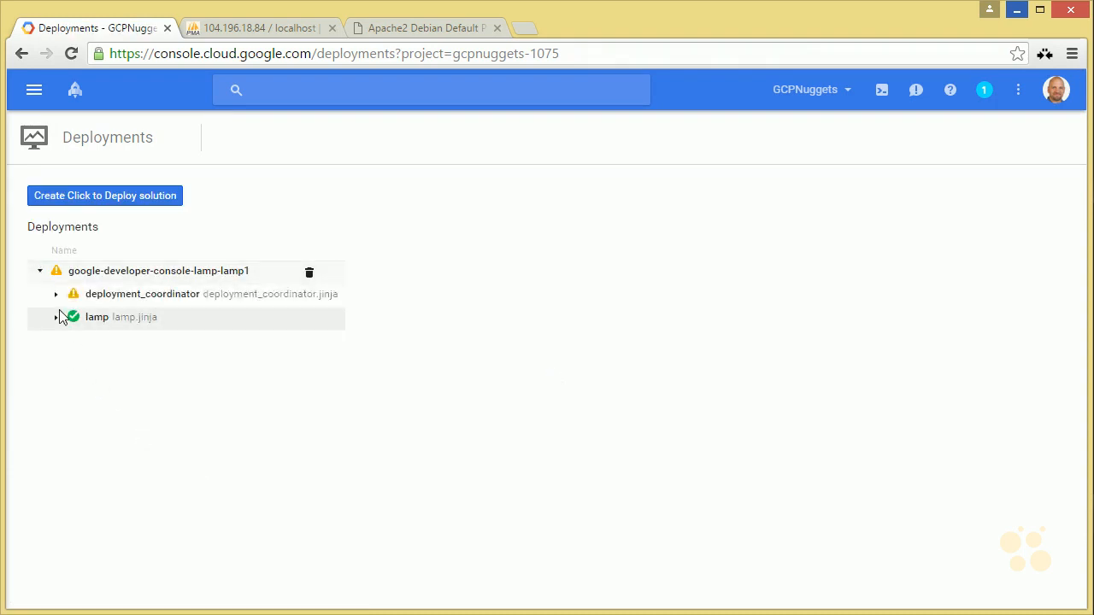
{"action": "left_click", "coordinate": [57, 297]}
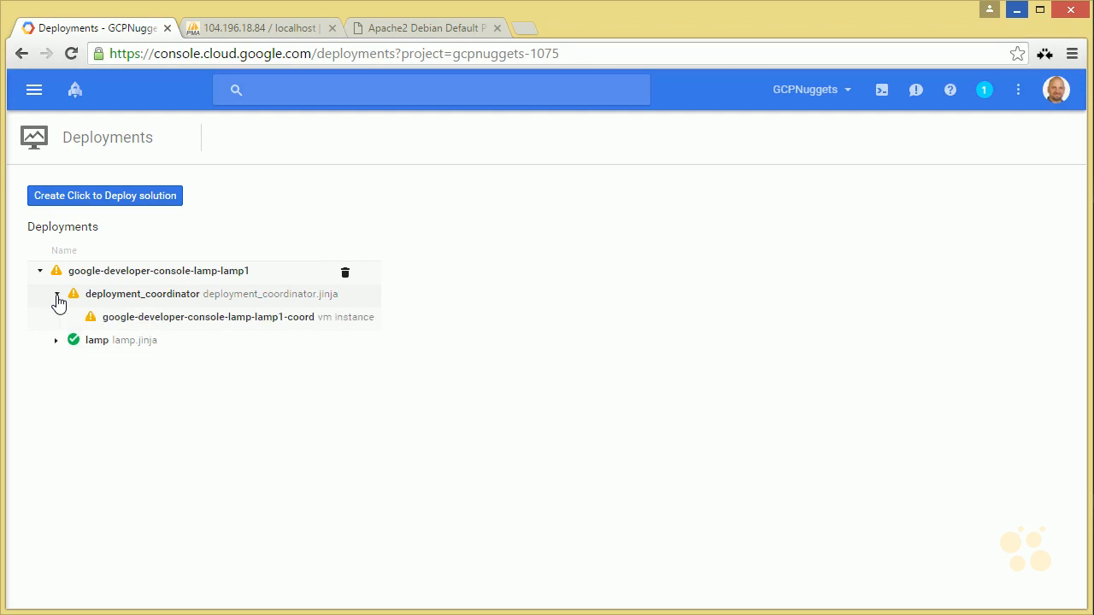
Examine the configuration properties of the google-developer-console-lamp-lamp1-coord VM and of the lamp1-lamp VM nested under lamp.
{"action": "left_click", "coordinate": [177, 321]}
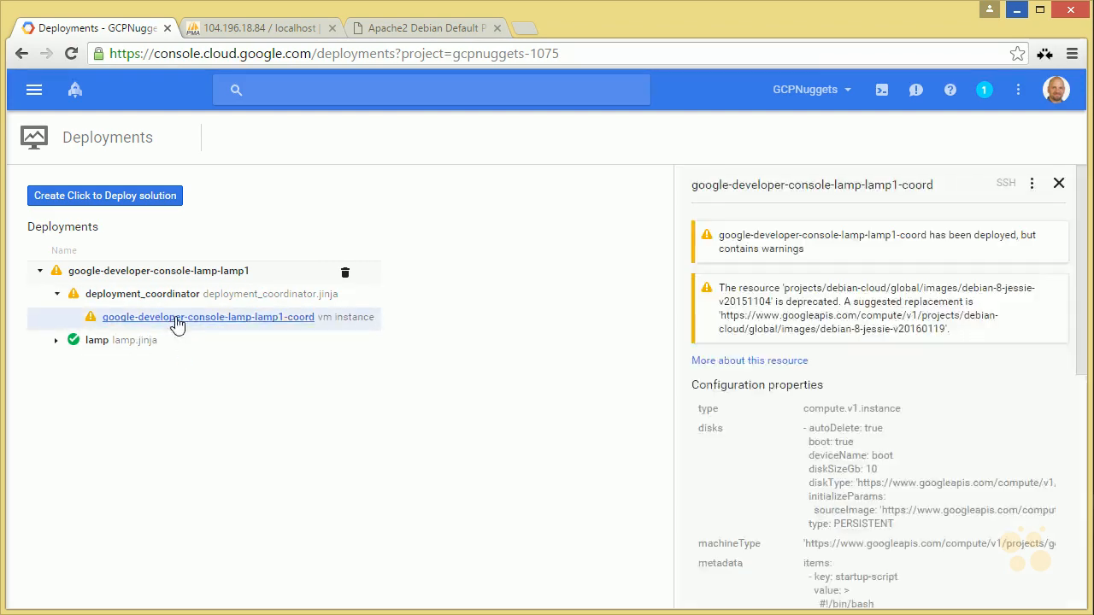
{"action": "mouse_move", "coordinate": [1080, 306]}
{"action": "left_mouse_down"}
{"action": "mouse_move", "coordinate": [1078, 492]}
{"action": "mouse_move", "coordinate": [1078, 301]}
{"action": "left_mouse_up"}
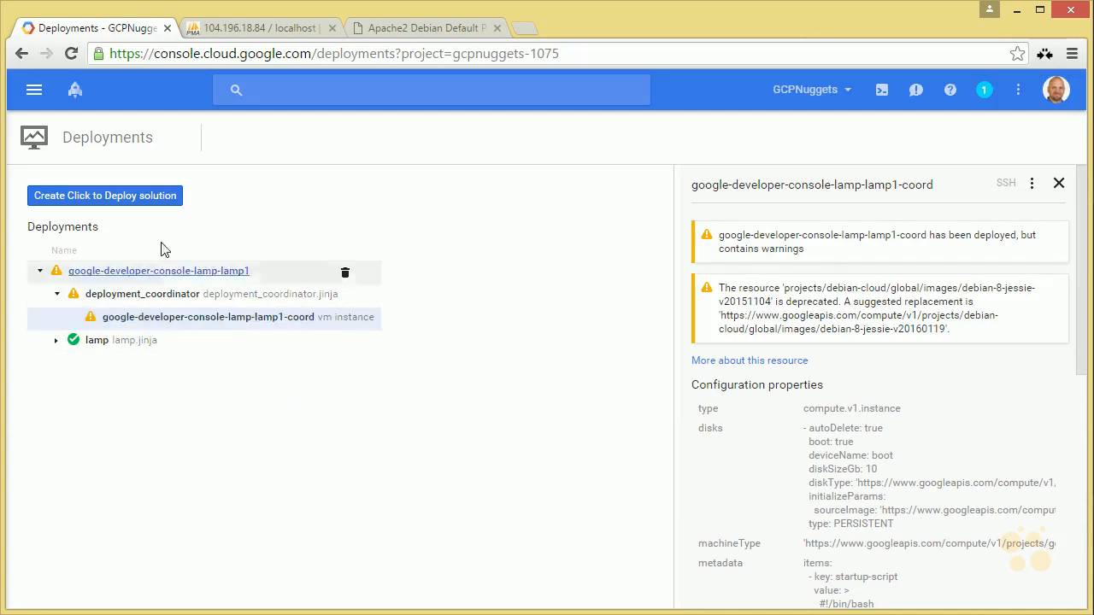
{"action": "left_click", "coordinate": [55, 340]}
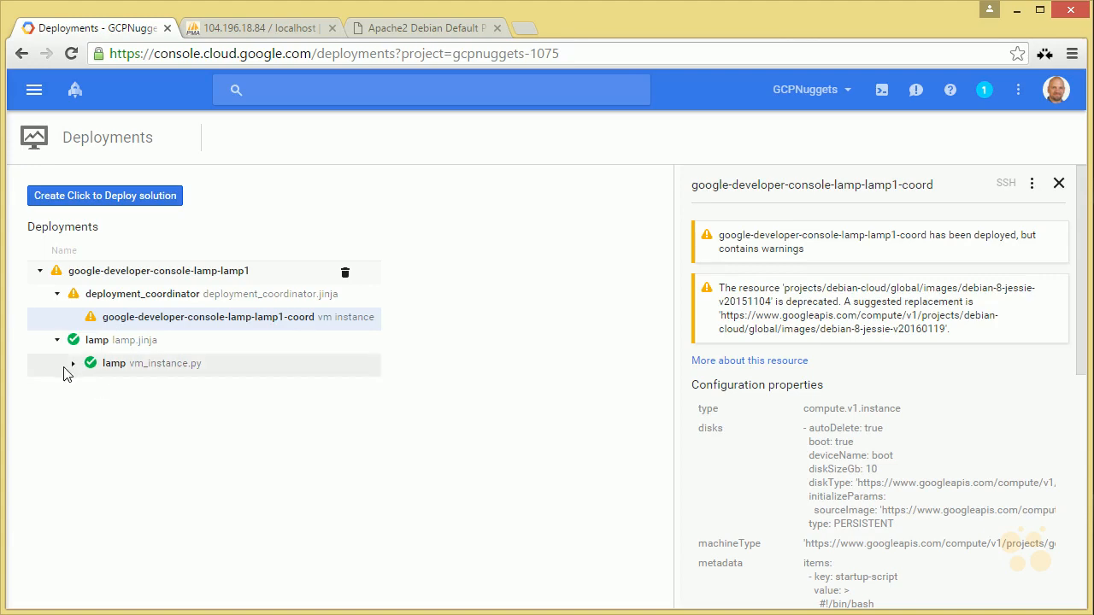
{"action": "left_click", "coordinate": [73, 364]}
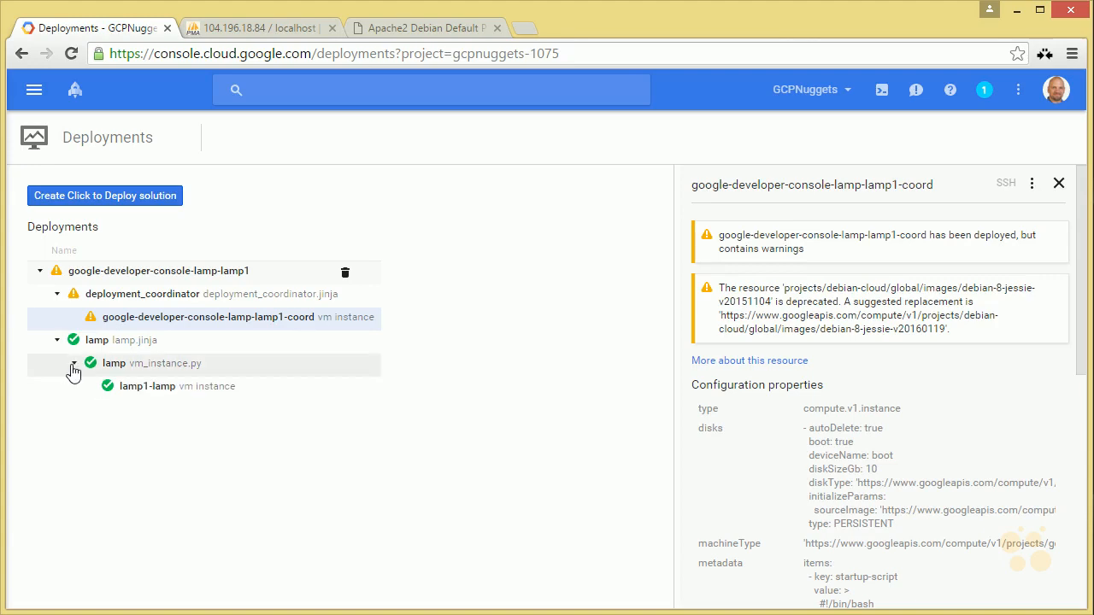
{"action": "left_click", "coordinate": [150, 386]}
{"action": "scroll", "coordinate": [898, 427], "scroll_direction": "down", "scroll_amount": 5}
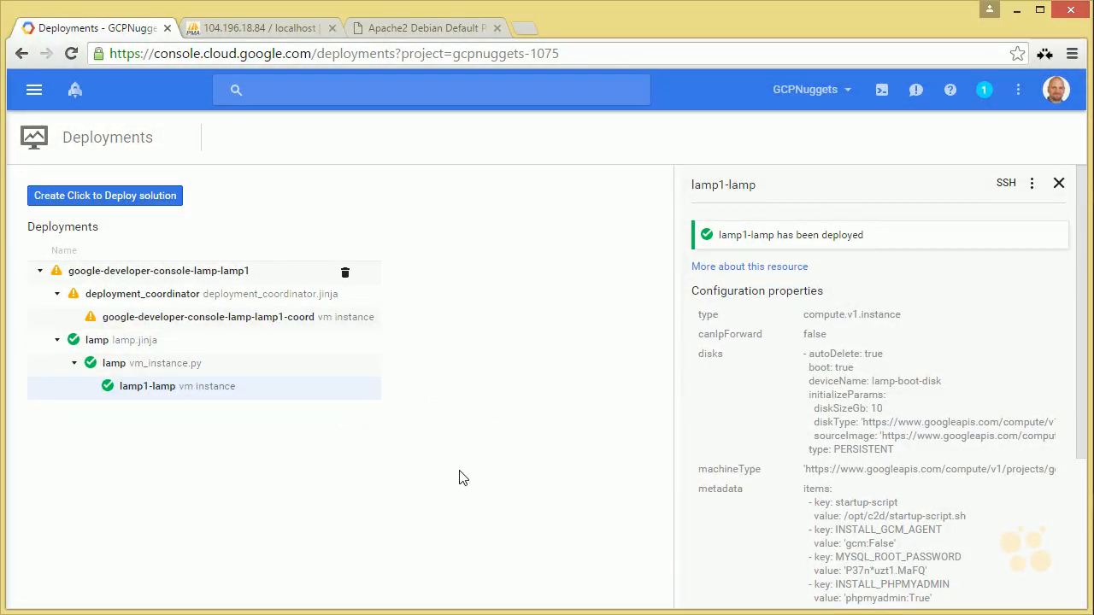
Delete the google-developer-console-lamp-lamp1 deployment together with the resources it created.
{"action": "left_click", "coordinate": [349, 278]}
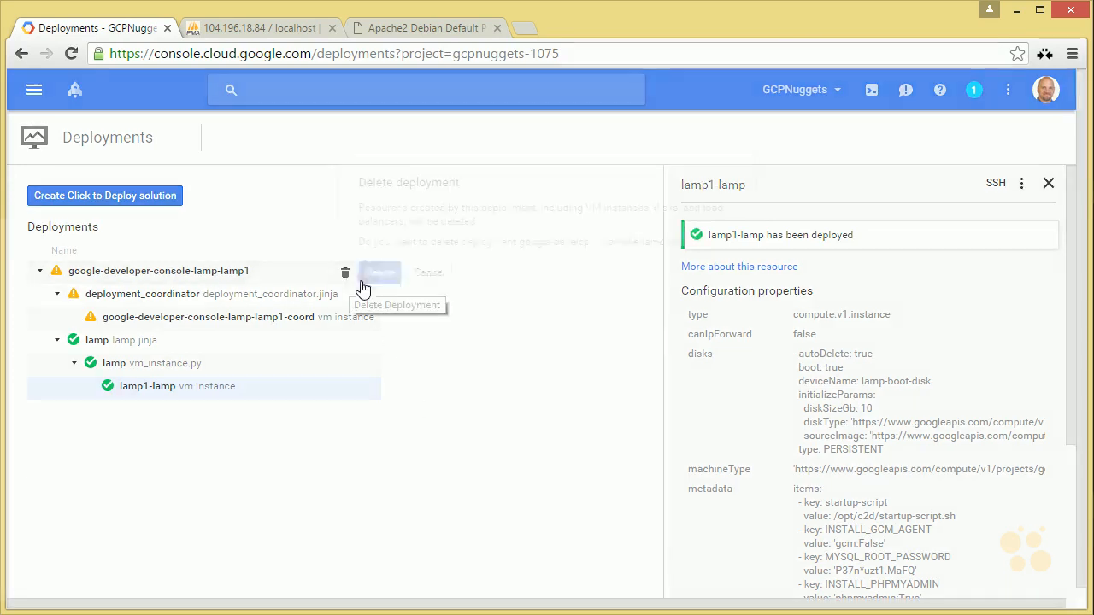
{"action": "left_click", "coordinate": [377, 273]}
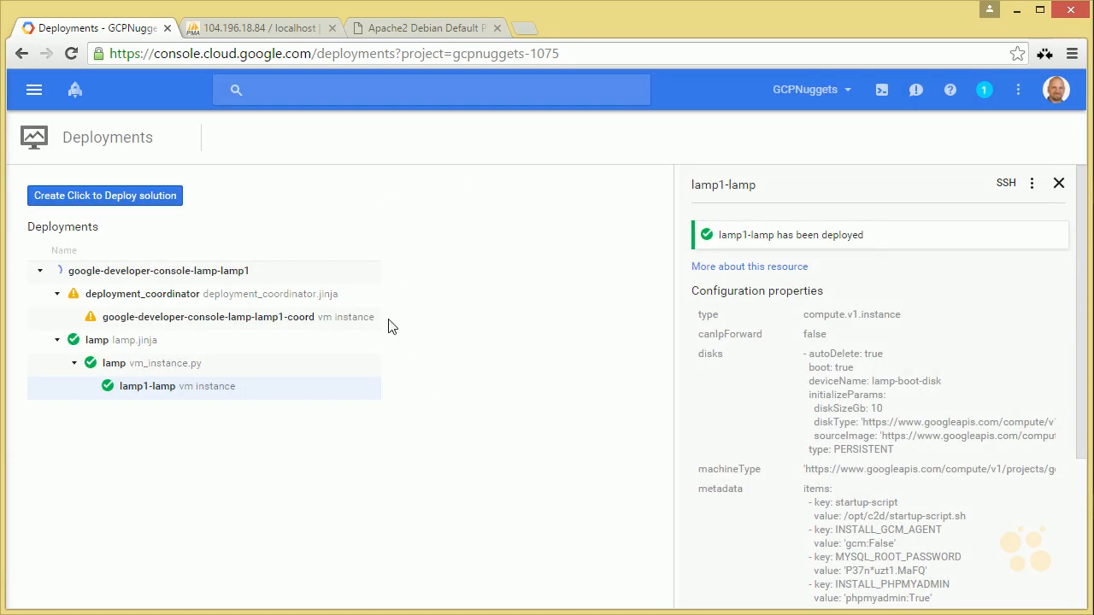
Reload the Apache2 default page at 104.196.18.84 repeatedly to check whether the web server still responds.
{"action": "left_click", "coordinate": [290, 24]}
{"action": "left_click", "coordinate": [410, 29]}
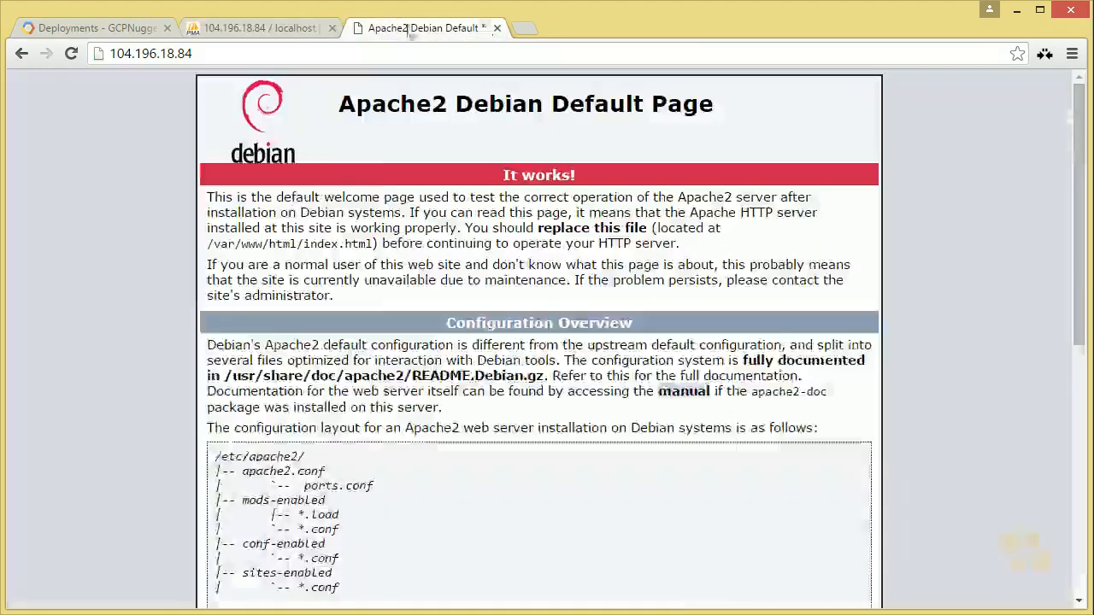
{"action": "right_click", "coordinate": [162, 143]}
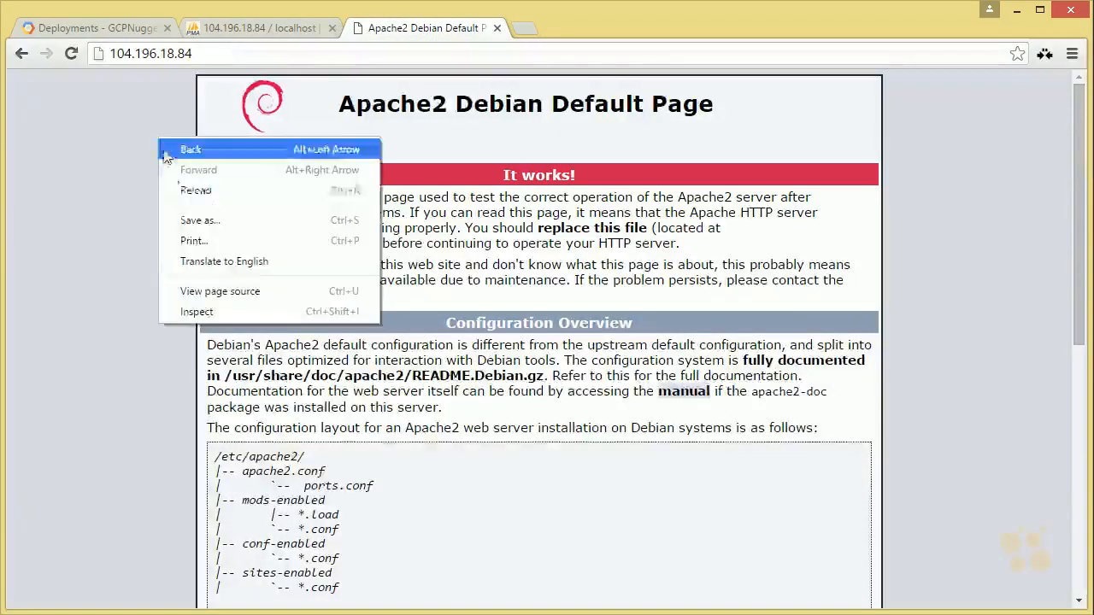
{"action": "left_click", "coordinate": [183, 190]}
{"action": "right_click", "coordinate": [167, 232]}
{"action": "left_click", "coordinate": [183, 210]}
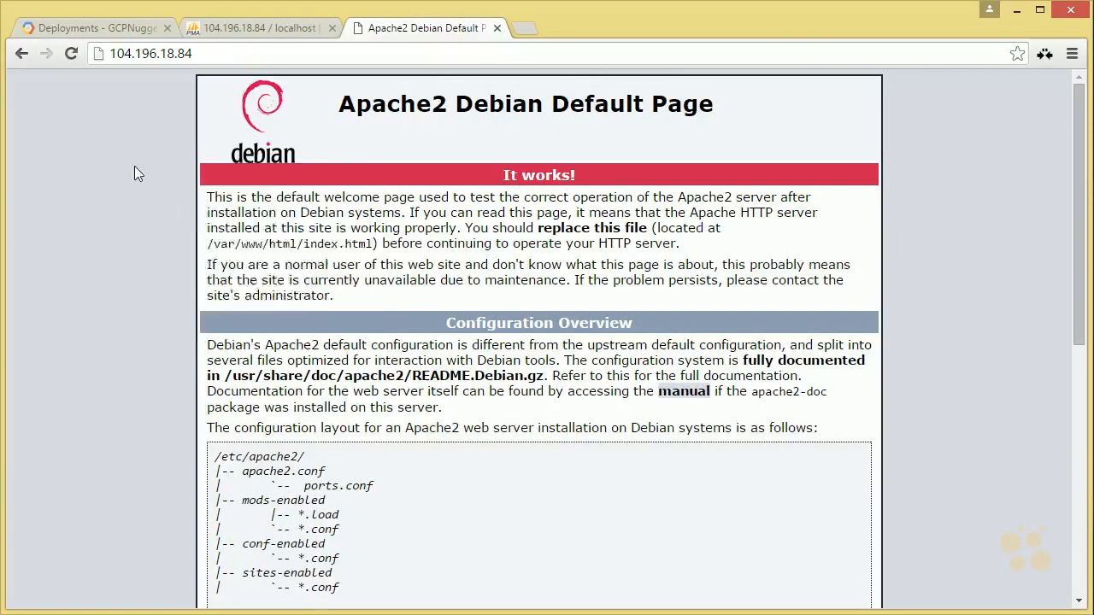
{"action": "right_click", "coordinate": [134, 166]}
{"action": "left_click", "coordinate": [163, 217]}
{"action": "right_click", "coordinate": [112, 87]}
{"action": "left_click", "coordinate": [138, 141]}
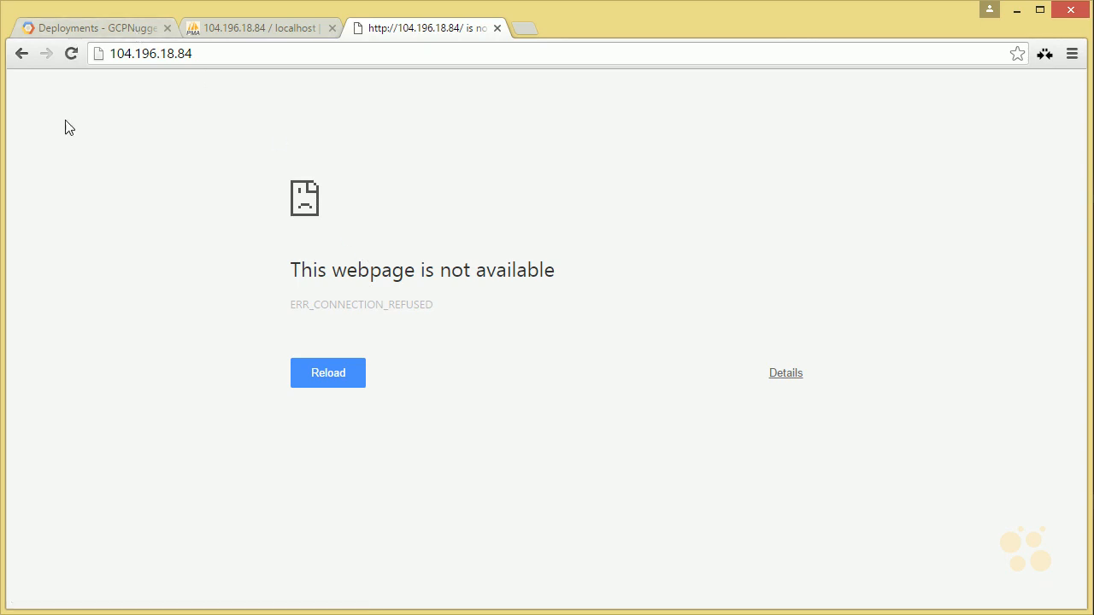
Return to the Cloud console's deployments and open Compute Engine's VM instances to check what remains.
{"action": "left_click", "coordinate": [88, 30]}
{"action": "left_click", "coordinate": [34, 88]}
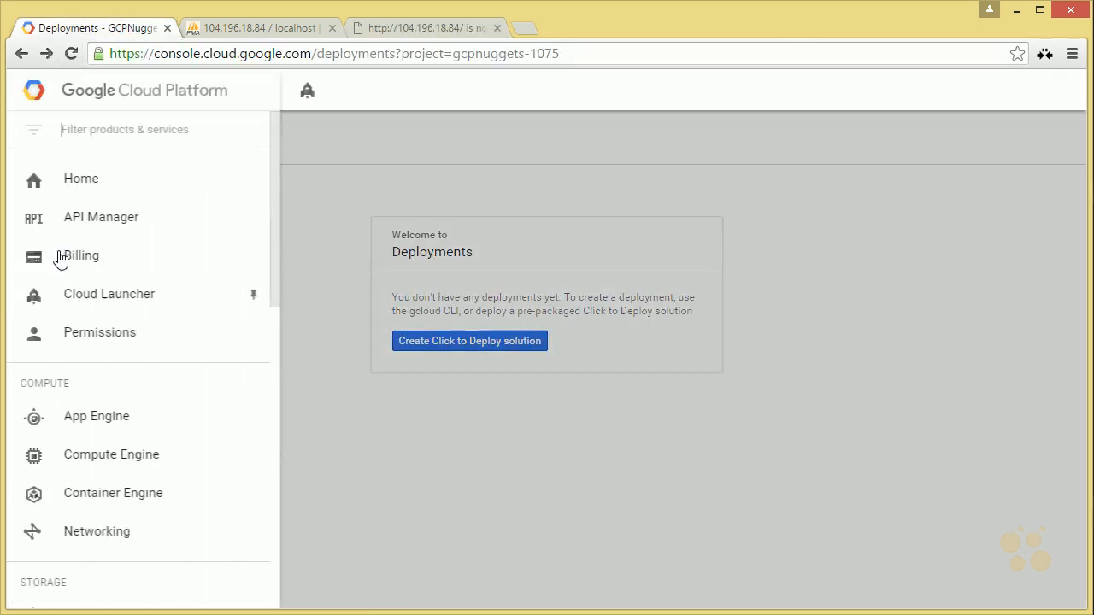
{"action": "left_click", "coordinate": [123, 471]}
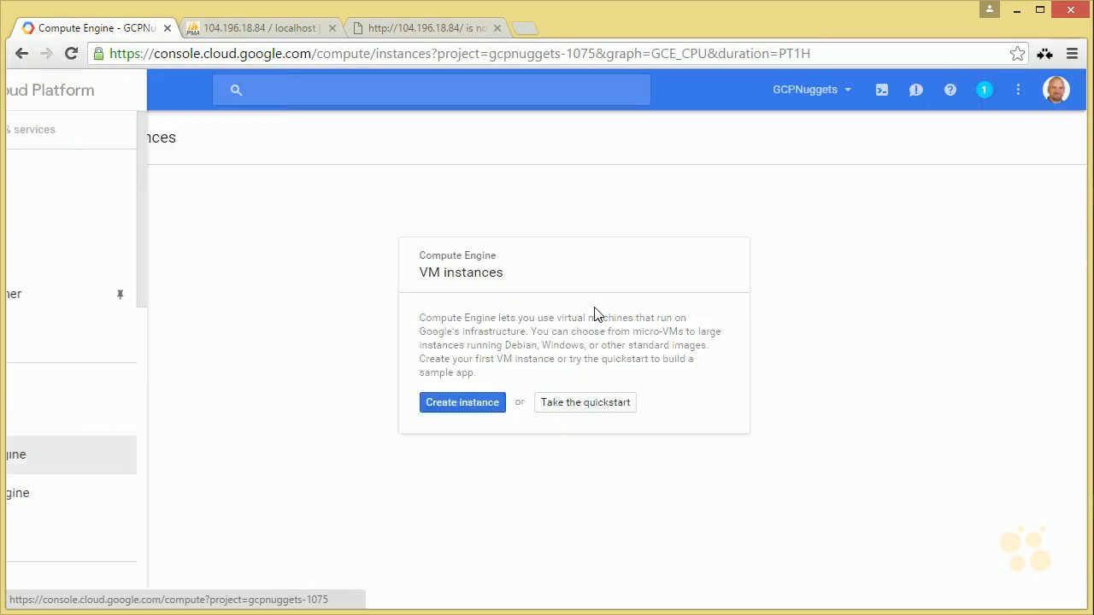